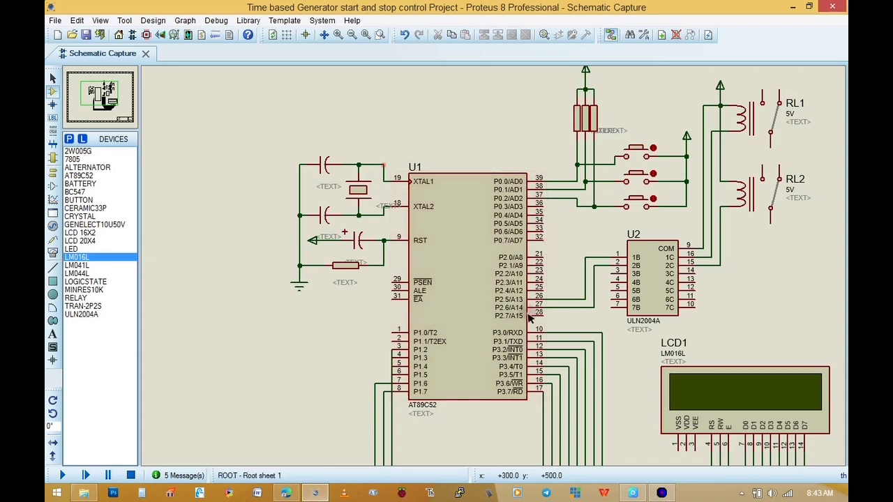
Examine the AT89C52 microcontroller's connections to the push buttons and the ULN2004A relay driver
{"action": "left_click", "coordinate": [467, 221]}
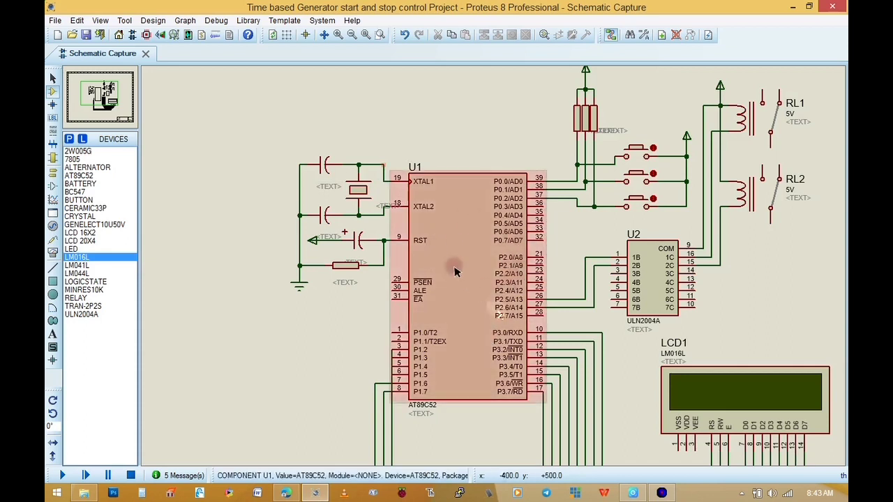
{"action": "left_click", "coordinate": [402, 131]}
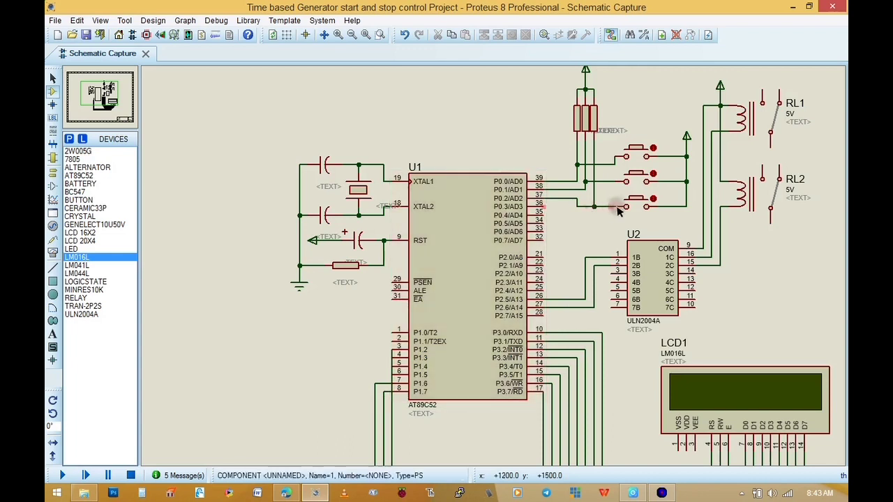
{"action": "scroll", "coordinate": [488, 230], "scroll_direction": "down", "scroll_amount": 1}
{"action": "scroll", "coordinate": [574, 268], "scroll_direction": "up", "scroll_amount": 1}
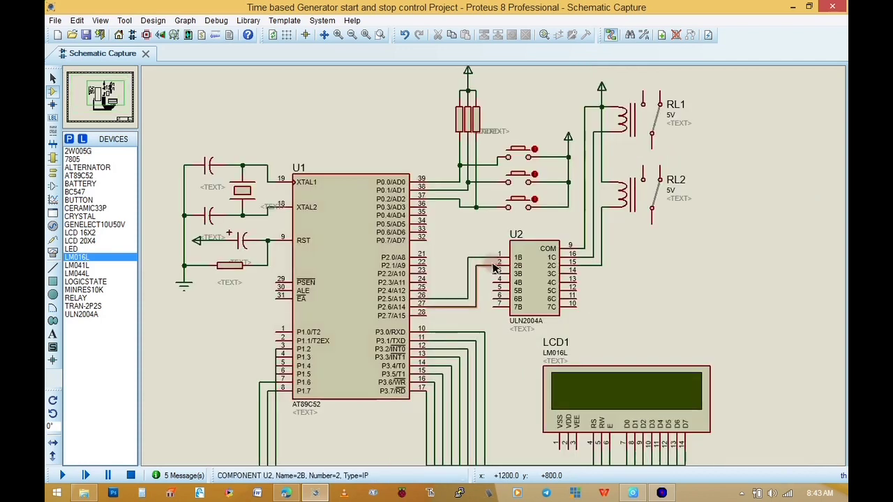
{"action": "left_click", "coordinate": [536, 262]}
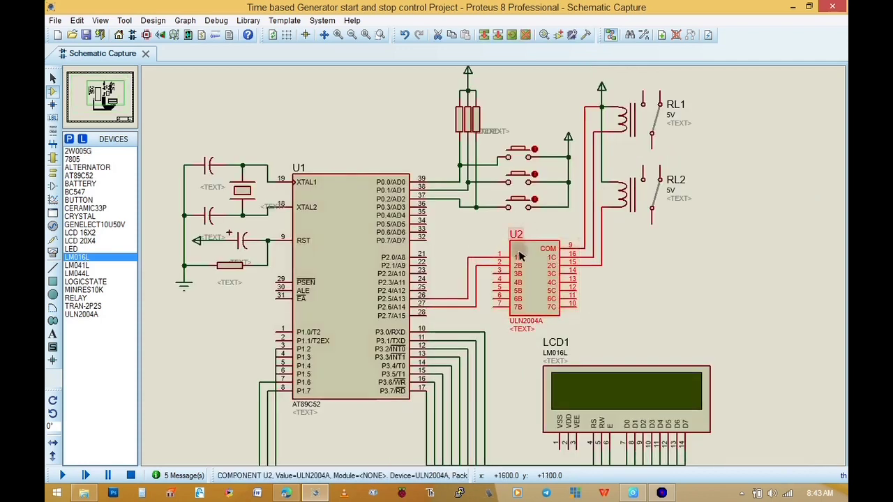
{"action": "left_click", "coordinate": [617, 276]}
{"action": "left_click_drag", "start_coordinate": [551, 115], "coordinate": [484, 207]}
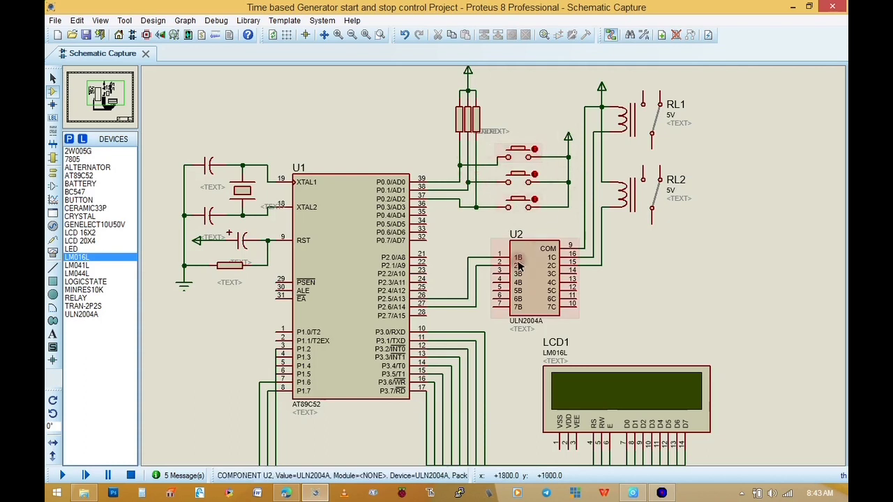
Examine how the LM016L display's control and data pins are wired to ports 1 and 3 of the microcontroller
{"action": "scroll", "coordinate": [512, 295], "scroll_direction": "down", "scroll_amount": 2}
{"action": "scroll", "coordinate": [493, 269], "scroll_direction": "up", "scroll_amount": 1}
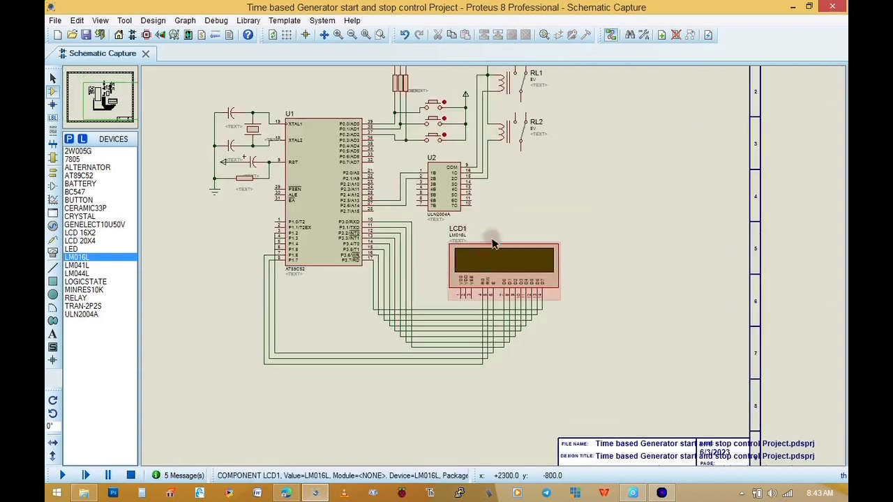
{"action": "scroll", "coordinate": [493, 269], "scroll_direction": "up", "scroll_amount": 1}
{"action": "scroll", "coordinate": [493, 269], "scroll_direction": "up", "scroll_amount": 1}
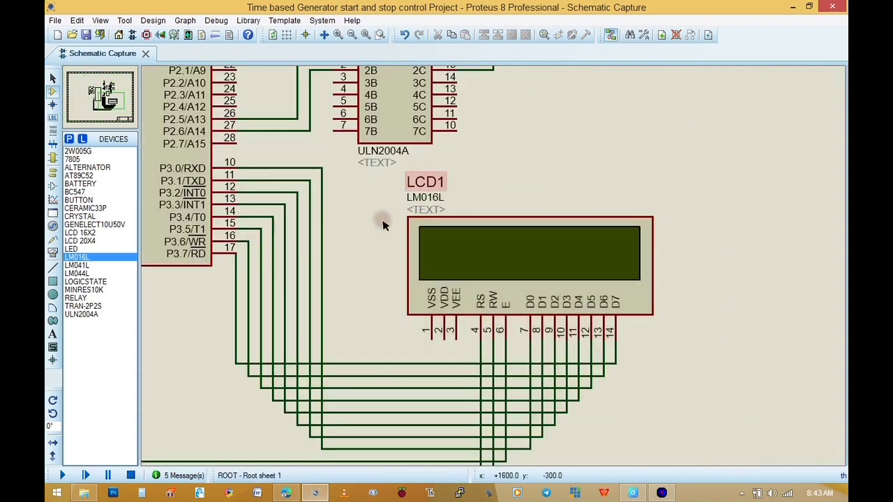
{"action": "scroll", "coordinate": [493, 278], "scroll_direction": "down", "scroll_amount": 1}
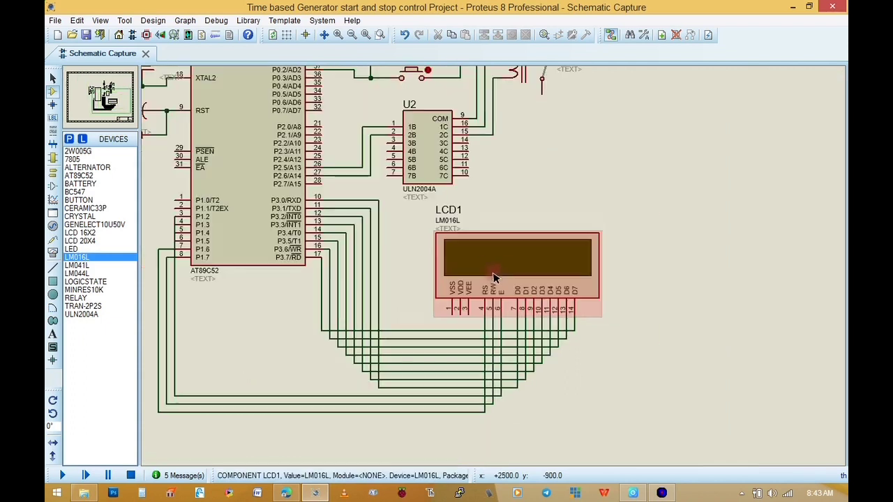
{"action": "scroll", "coordinate": [493, 274], "scroll_direction": "down", "scroll_amount": 1}
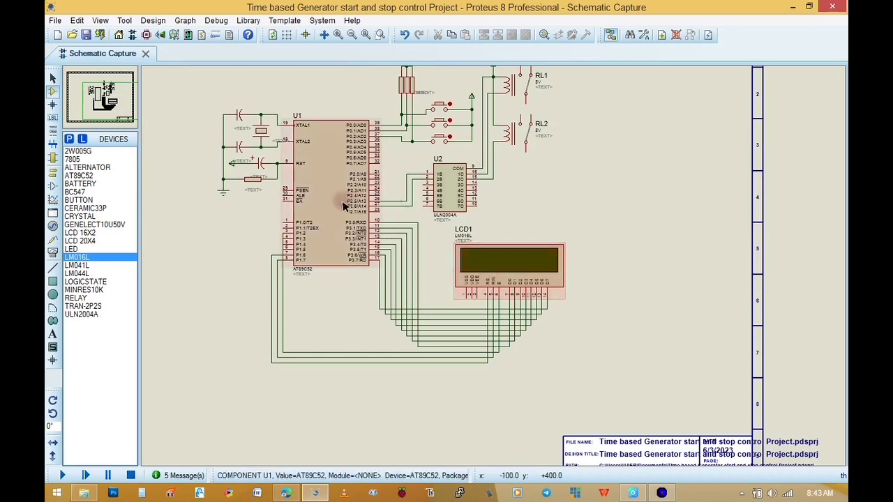
{"action": "scroll", "coordinate": [394, 262], "scroll_direction": "up", "scroll_amount": 1}
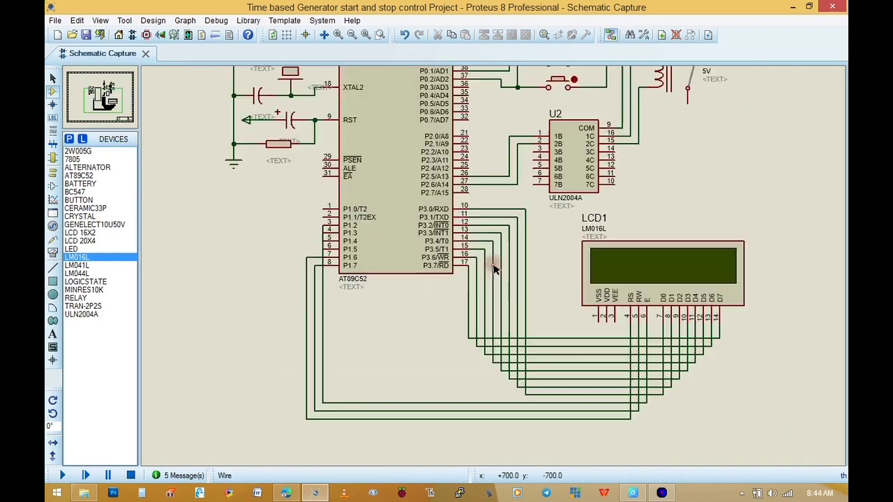
{"action": "scroll", "coordinate": [633, 276], "scroll_direction": "up", "scroll_amount": 2}
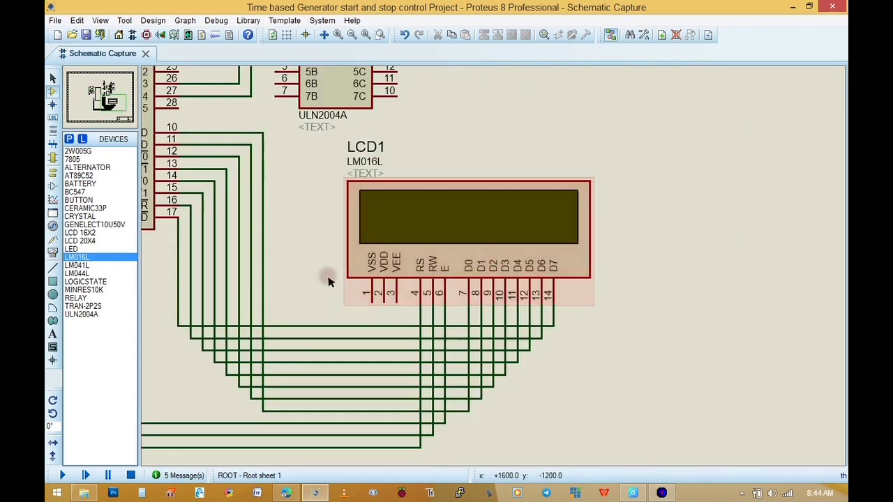
{"action": "scroll", "coordinate": [328, 275], "scroll_direction": "down", "scroll_amount": 1}
{"action": "scroll", "coordinate": [388, 273], "scroll_direction": "up", "scroll_amount": 1}
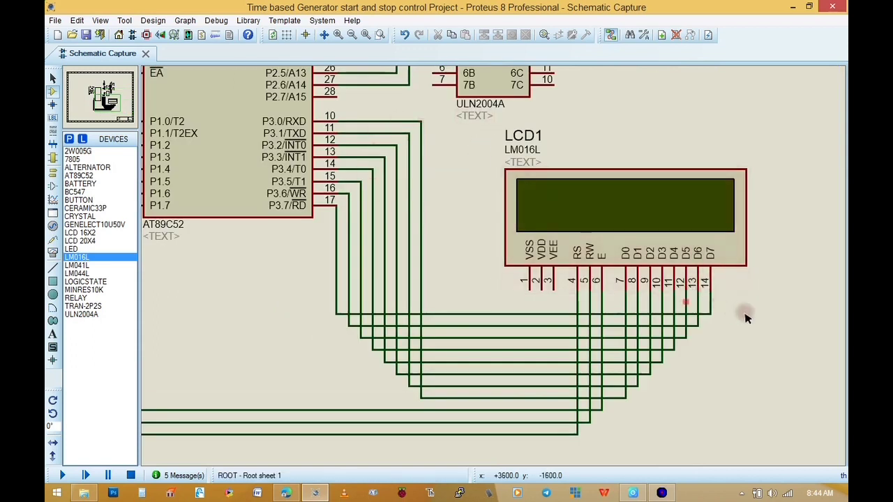
{"action": "left_click_drag", "start_coordinate": [758, 346], "coordinate": [612, 277]}
{"action": "key", "text": "Delete"}
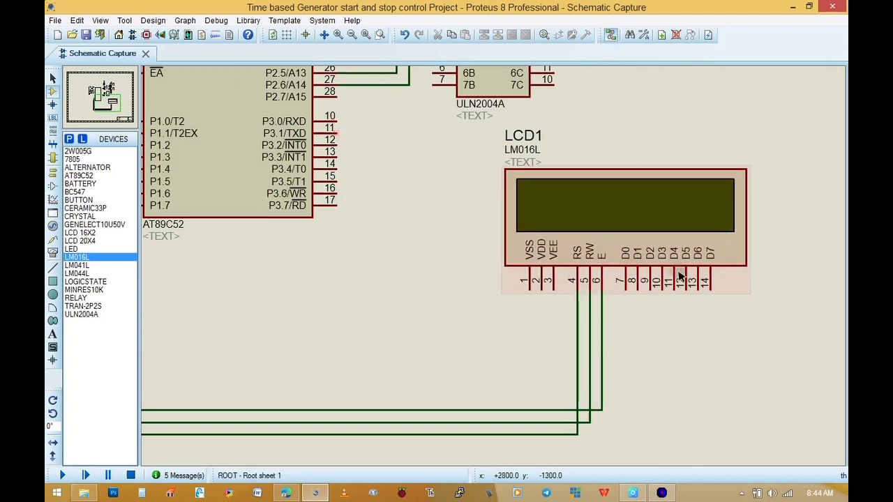
{"action": "left_click", "coordinate": [403, 34]}
Unhide the 33p capacitance values of the two ceramic capacitors beside the crystal
{"action": "scroll", "coordinate": [226, 189], "scroll_direction": "down", "scroll_amount": 2}
{"action": "scroll", "coordinate": [410, 144], "scroll_direction": "up", "scroll_amount": 1}
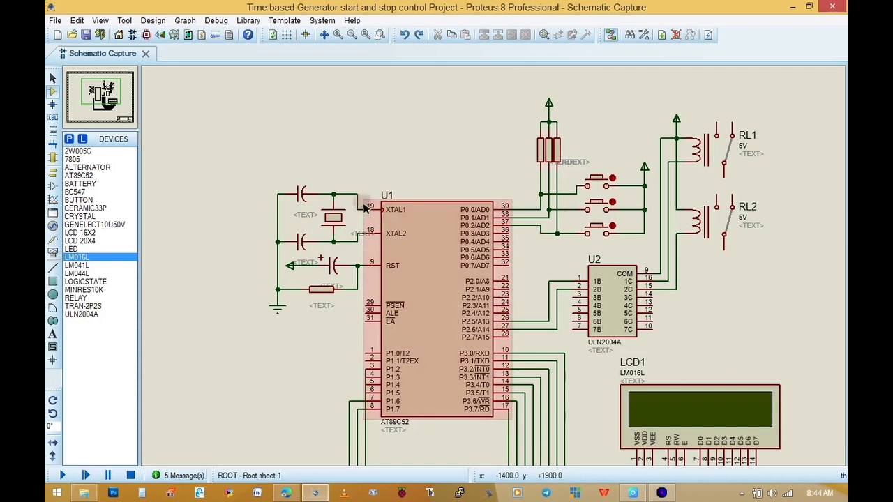
{"action": "double_click", "coordinate": [310, 203]}
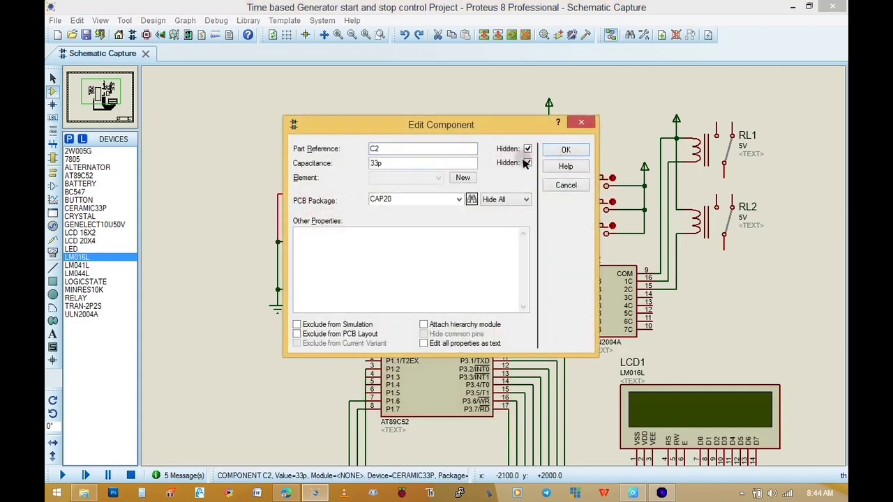
{"action": "left_click", "coordinate": [551, 151]}
{"action": "double_click", "coordinate": [306, 262]}
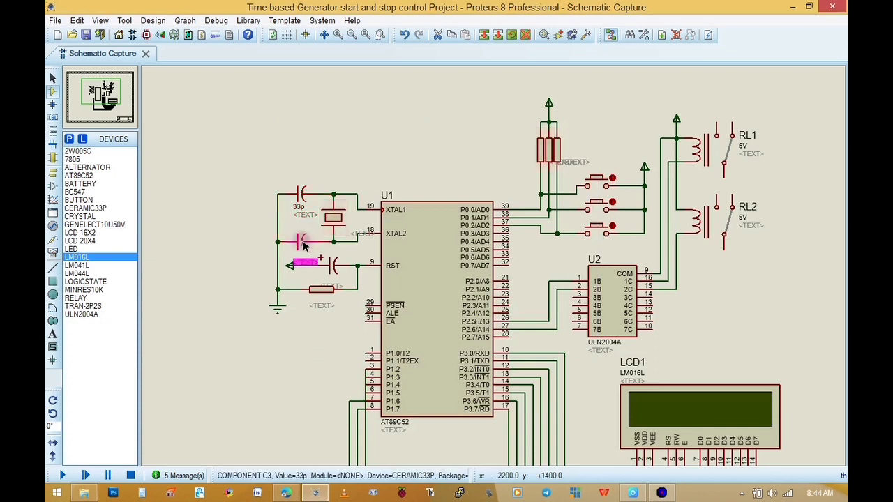
{"action": "left_click", "coordinate": [548, 153]}
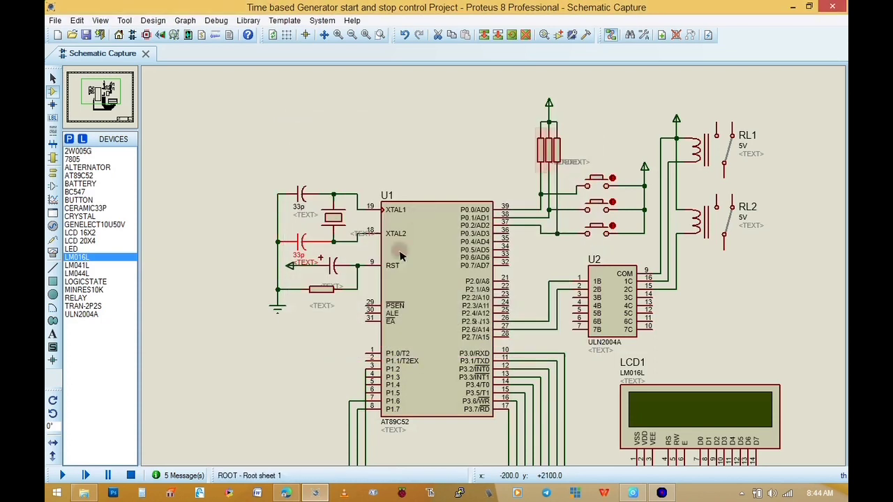
Unhide the values of the reset circuit's 10u capacitor and 10k resistor, and of pull-up resistor R3
{"action": "double_click", "coordinate": [331, 269]}
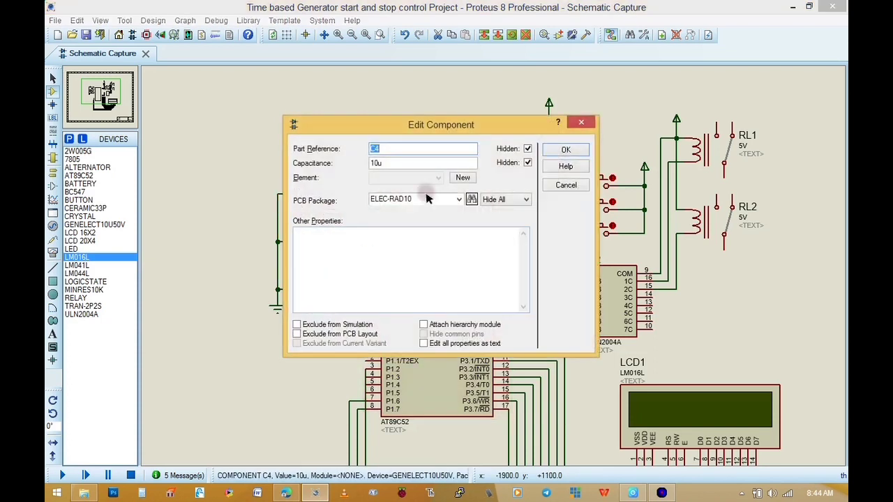
{"action": "left_click", "coordinate": [564, 150]}
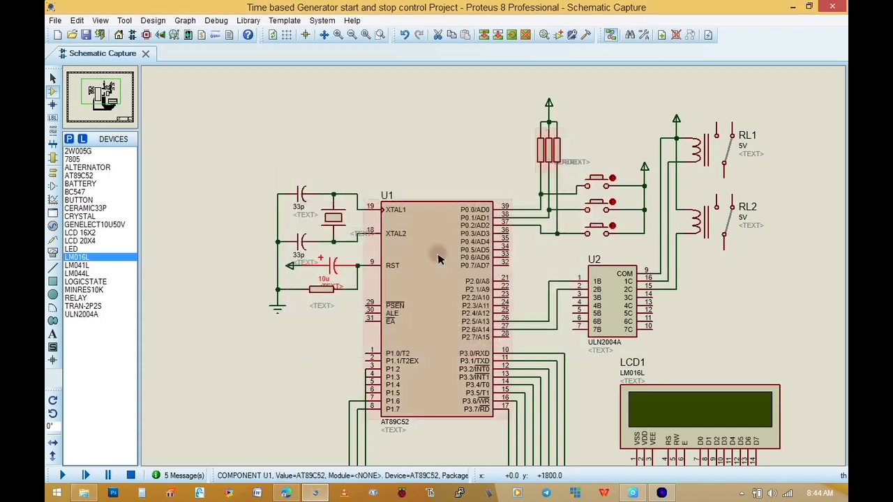
{"action": "double_click", "coordinate": [317, 288]}
{"action": "left_click", "coordinate": [527, 163]}
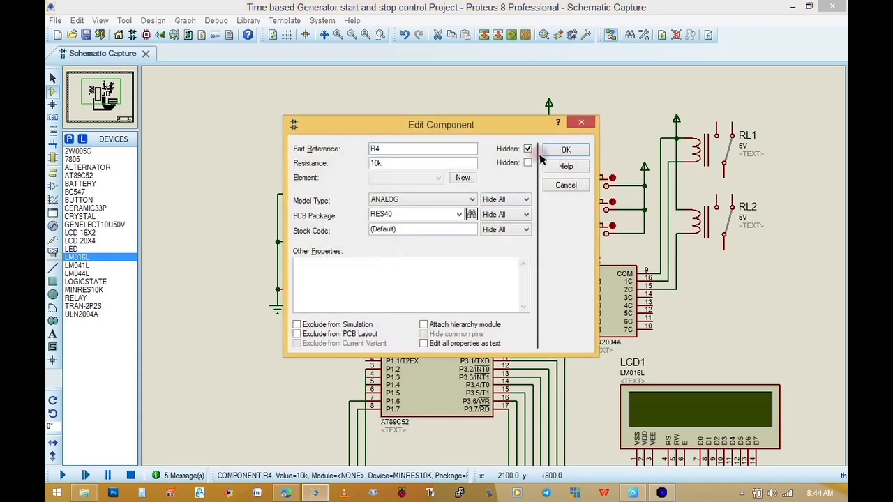
{"action": "left_click", "coordinate": [565, 150]}
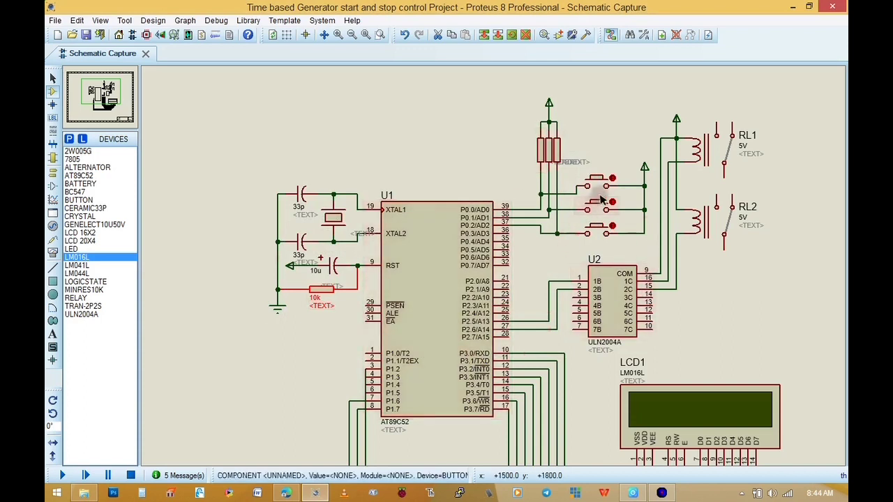
{"action": "double_click", "coordinate": [560, 151]}
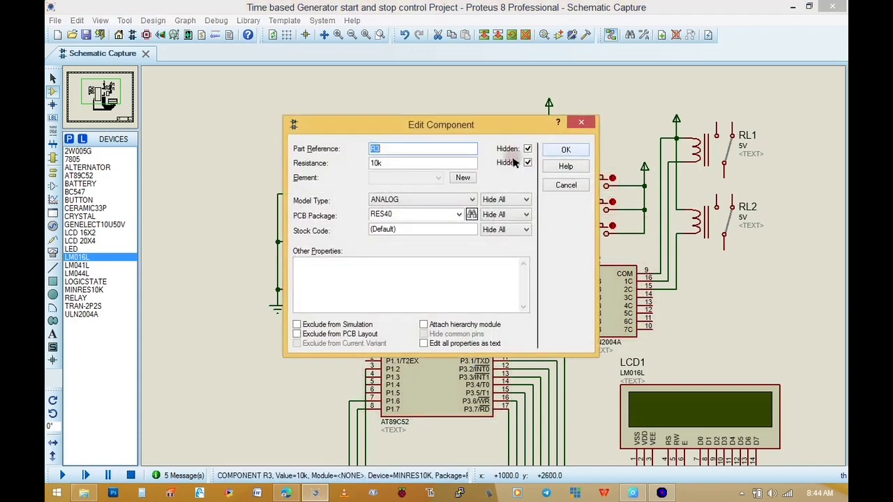
{"action": "left_click", "coordinate": [566, 150]}
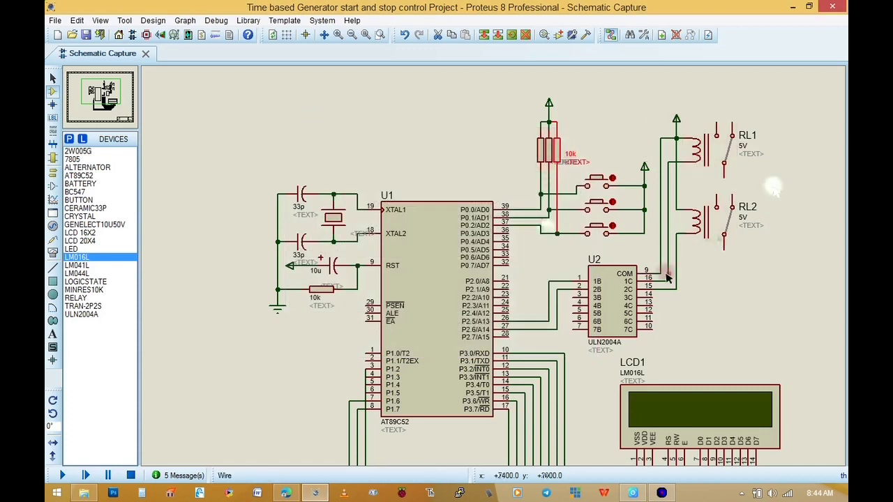
Place a 7805 voltage regulator in the empty area above and to the left of the microcontroller
{"action": "scroll", "coordinate": [607, 334], "scroll_direction": "down", "scroll_amount": 2}
{"action": "scroll", "coordinate": [494, 270], "scroll_direction": "up", "scroll_amount": 2}
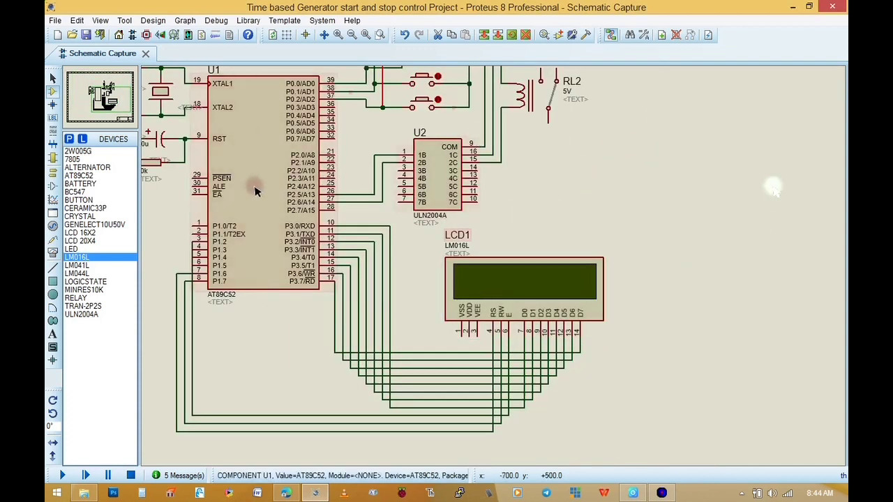
{"action": "left_click", "coordinate": [118, 104]}
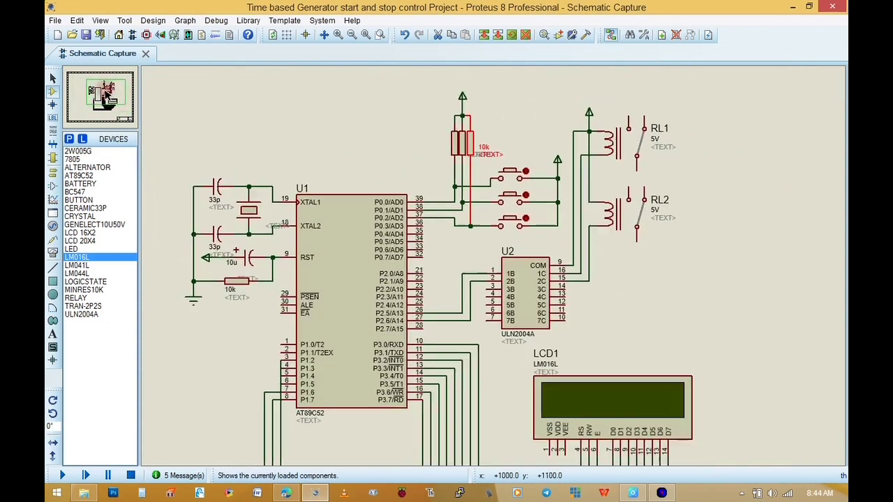
{"action": "left_click", "coordinate": [104, 92]}
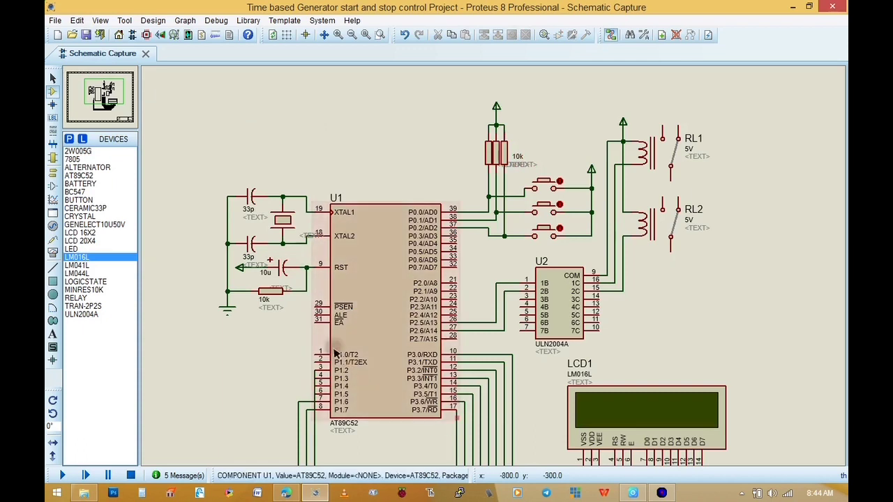
{"action": "scroll", "coordinate": [481, 237], "scroll_direction": "down", "scroll_amount": 2}
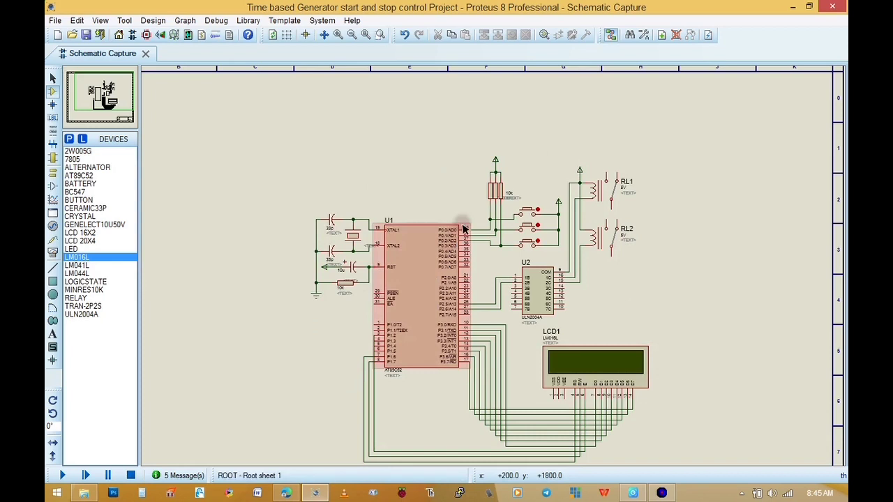
{"action": "left_click", "coordinate": [71, 159]}
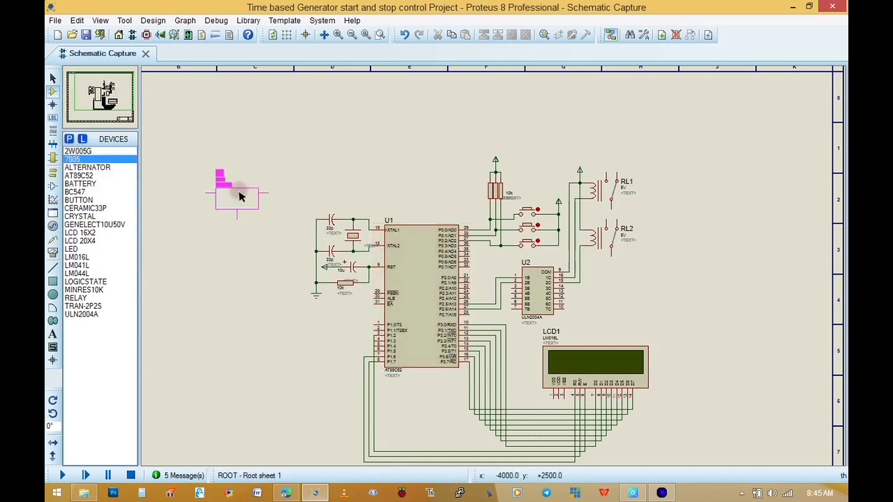
{"action": "left_click", "coordinate": [258, 161]}
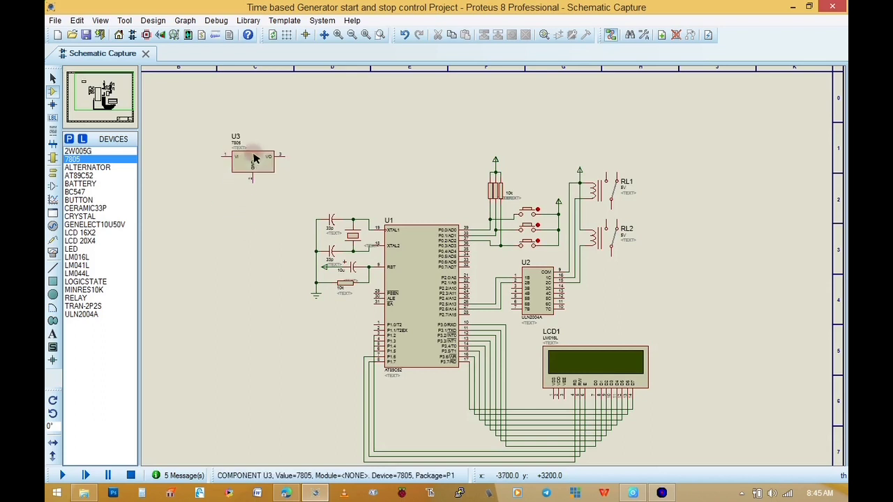
Wire the 7805's GND pin to a new ground terminal below it and its VO pin to the pull-up resistors' supply node
{"action": "left_click", "coordinate": [53, 171]}
{"action": "left_click", "coordinate": [77, 183]}
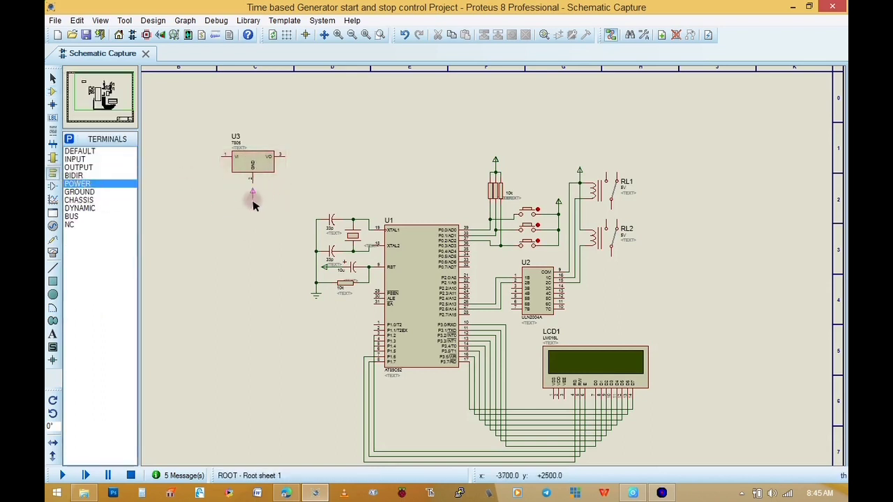
{"action": "left_click", "coordinate": [84, 193]}
{"action": "left_click", "coordinate": [254, 205]}
{"action": "left_click", "coordinate": [253, 201]}
{"action": "left_click", "coordinate": [252, 179]}
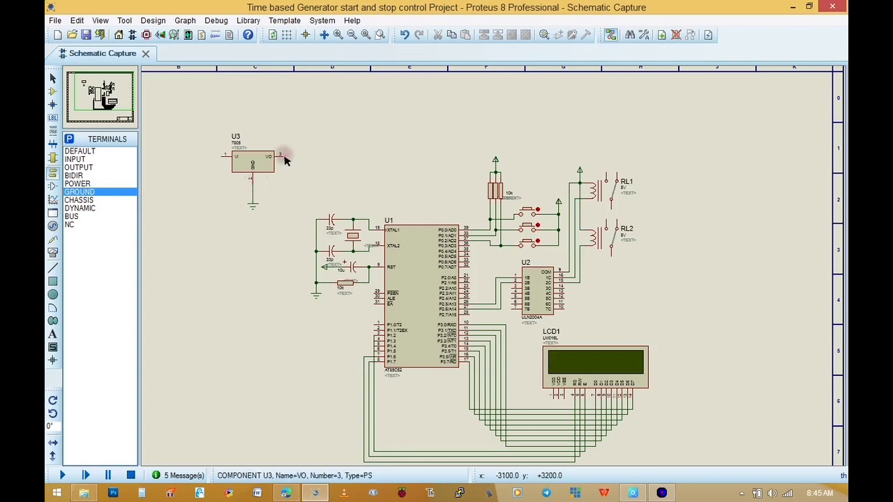
{"action": "left_click", "coordinate": [284, 160]}
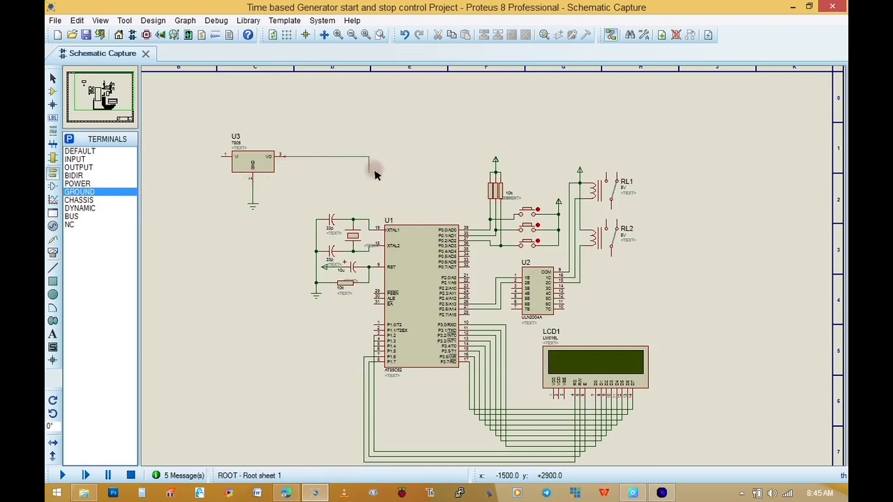
{"action": "left_click", "coordinate": [490, 174]}
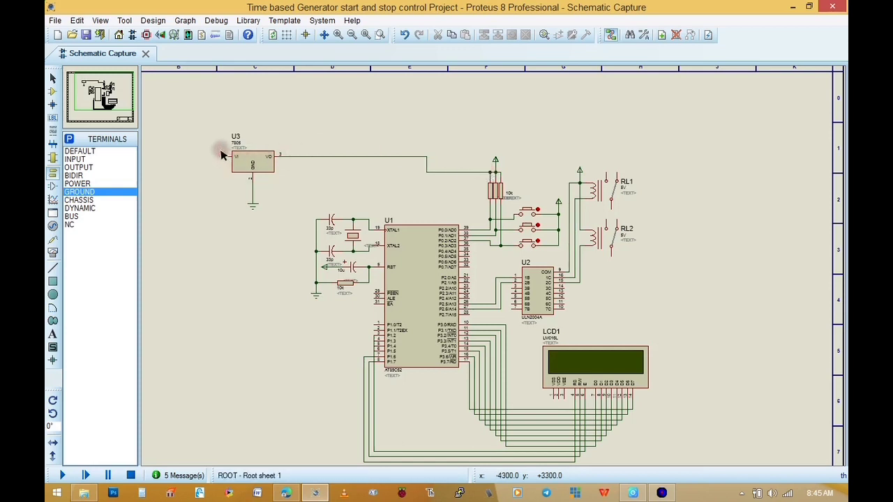
Pick the multi-cell BATTERY from the DEVICE library and update all its instances in the design
{"action": "left_click", "coordinate": [52, 91]}
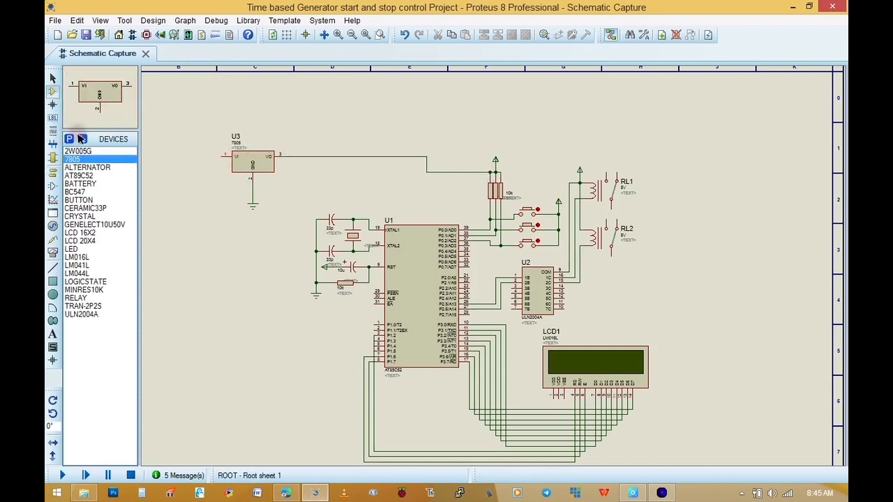
{"action": "left_click", "coordinate": [70, 140]}
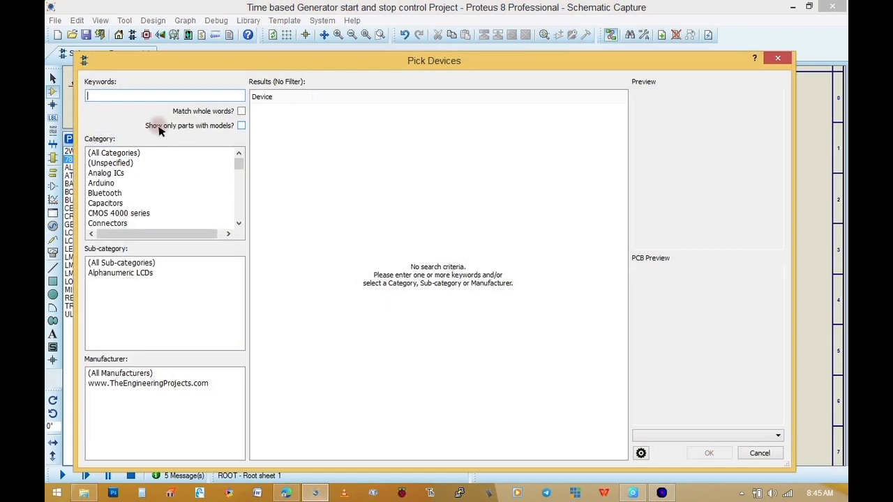
{"action": "type", "text": "battery"}
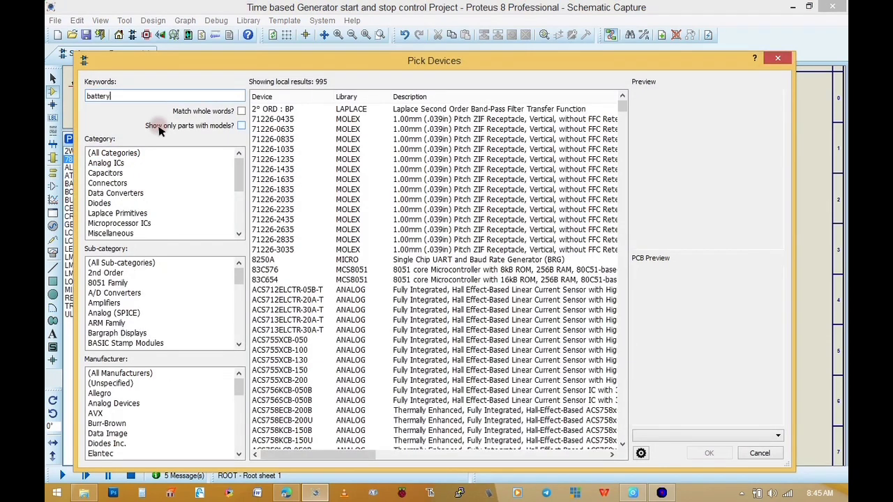
{"action": "double_click", "coordinate": [317, 110]}
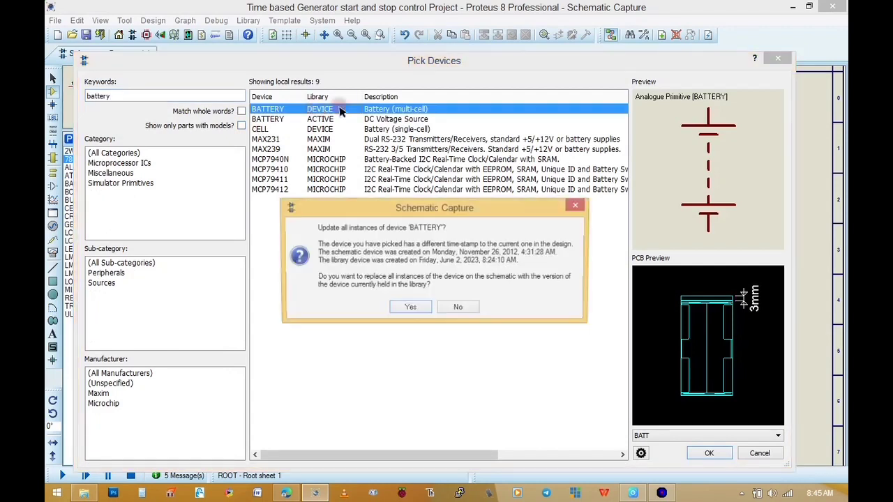
{"action": "left_click", "coordinate": [411, 308]}
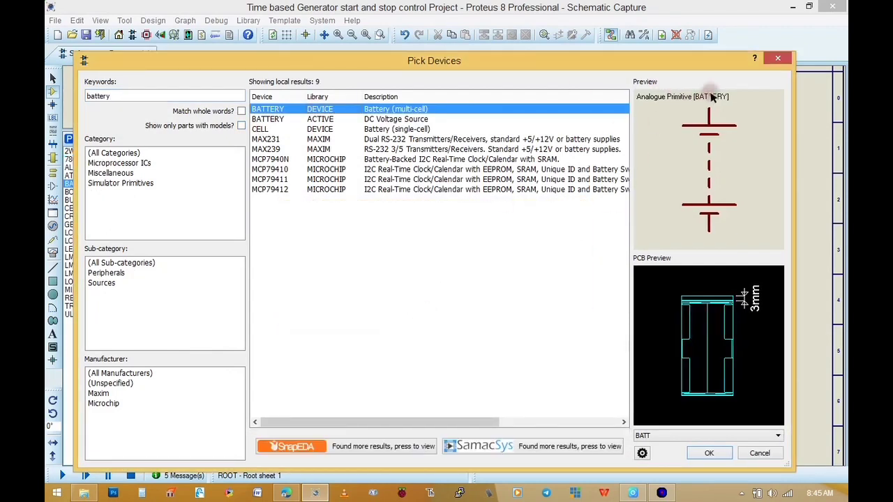
{"action": "left_click", "coordinate": [779, 58]}
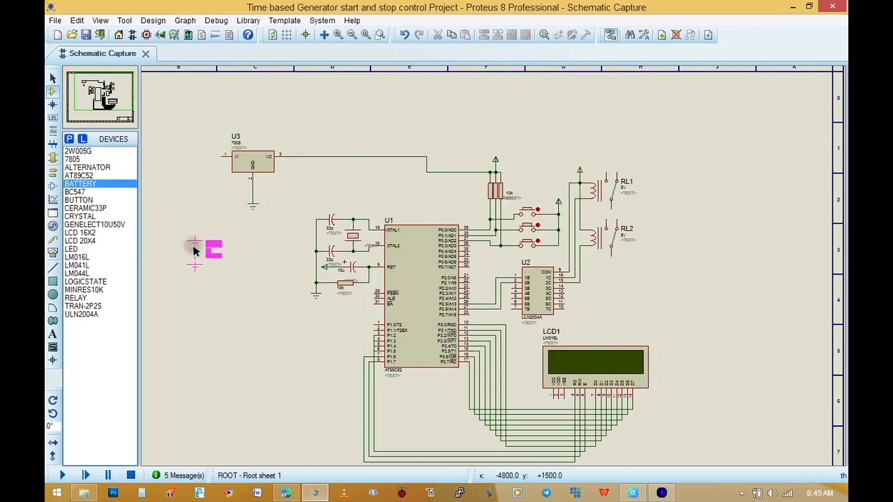
Place the battery below and to the left of the 7805, wiring its positive pin to VI and its negative pin to the regulator's ground node
{"action": "left_click", "coordinate": [189, 218]}
{"action": "left_click", "coordinate": [190, 201]}
{"action": "left_click", "coordinate": [221, 158]}
{"action": "left_click", "coordinate": [190, 235]}
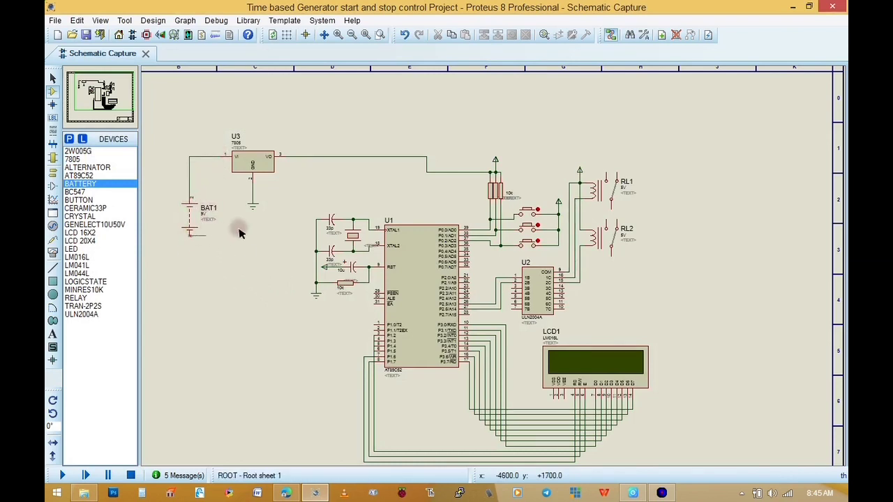
{"action": "left_click", "coordinate": [252, 191]}
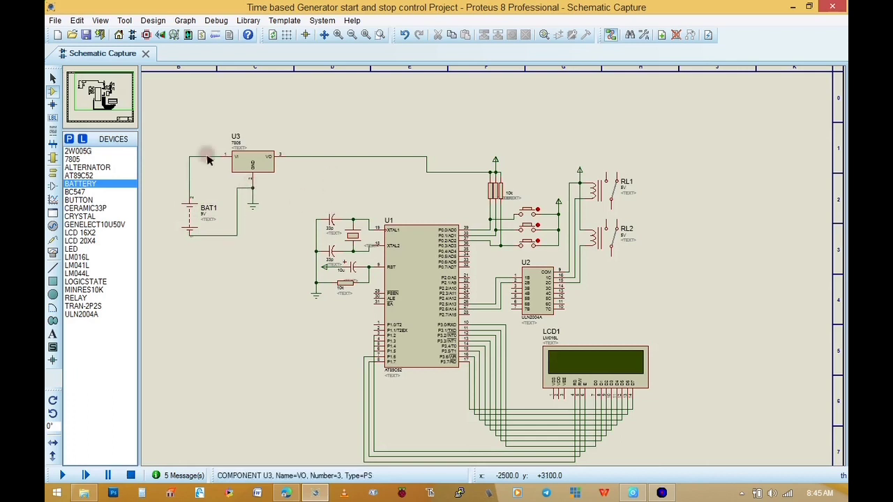
Place a GENELECT10U50V capacitor below the 7805's output wire and rotate it upright with its positive pin facing up
{"action": "left_click", "coordinate": [97, 225]}
{"action": "left_click", "coordinate": [294, 195]}
{"action": "right_click", "coordinate": [313, 193]}
{"action": "left_click", "coordinate": [338, 177]}
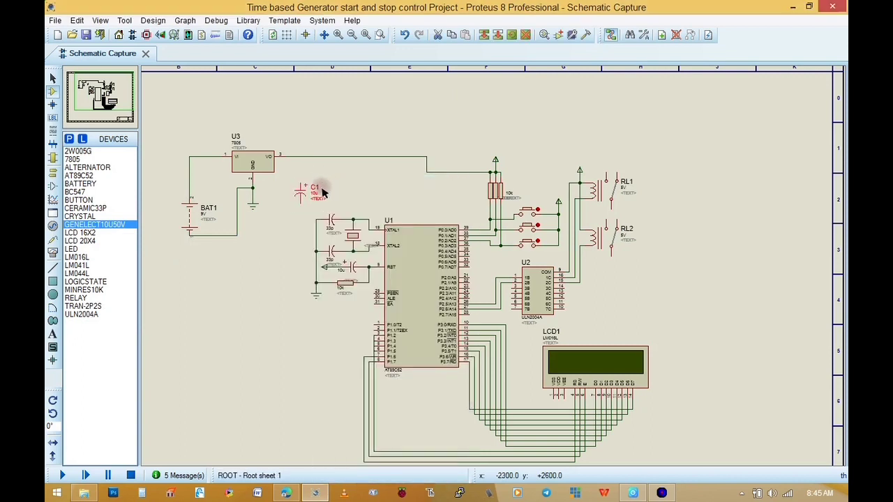
Wire the new capacitor's positive pin to the 7805's output line and its other pin to the battery's negative line
{"action": "left_click", "coordinate": [313, 175]}
{"action": "left_click", "coordinate": [301, 183]}
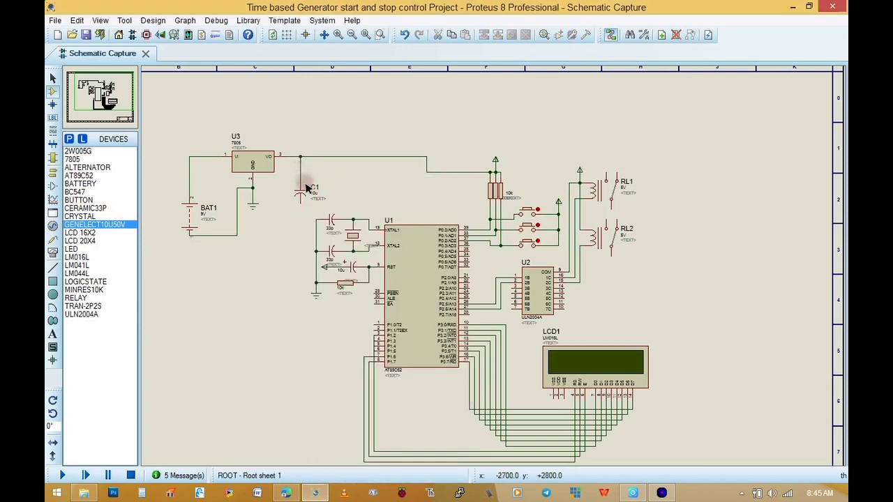
{"action": "left_click", "coordinate": [301, 204]}
{"action": "left_click", "coordinate": [238, 235]}
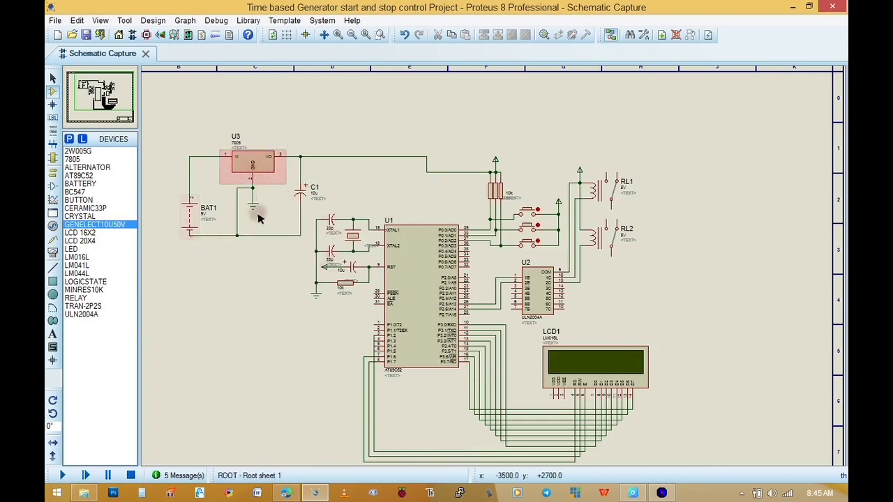
Set the voltage of battery BAT1 to 12V
{"action": "double_click", "coordinate": [188, 215]}
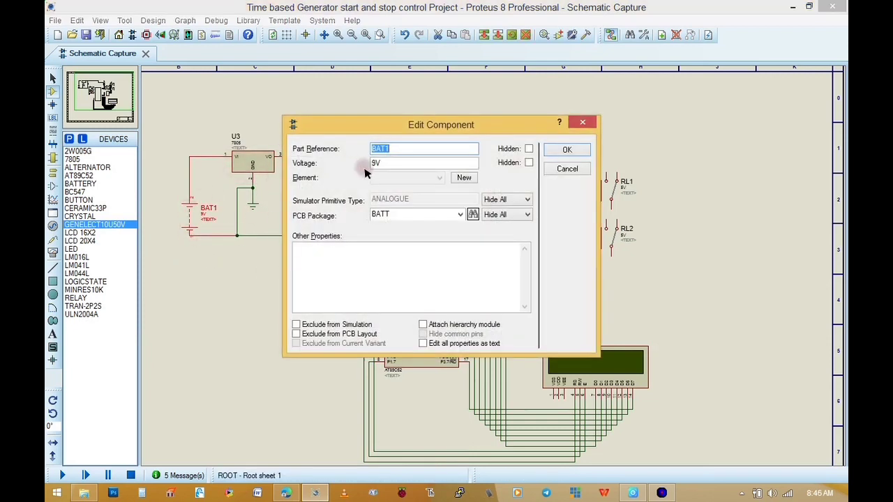
{"action": "type", "text": "5"}
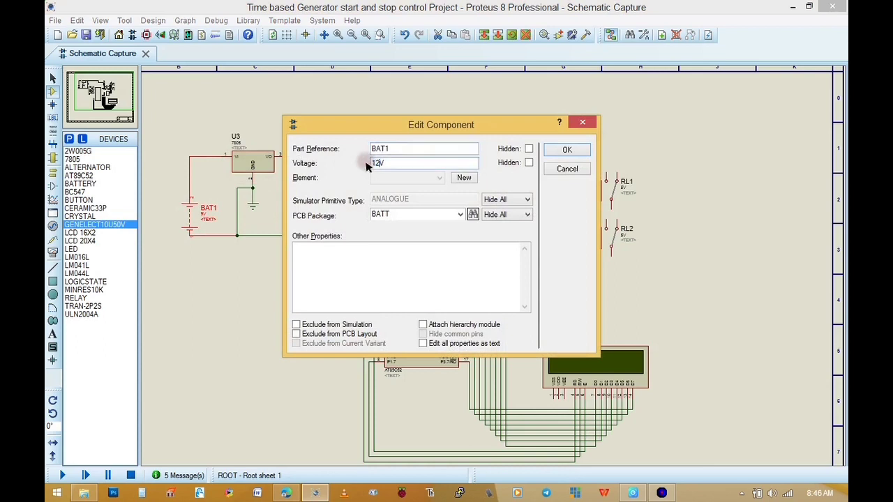
{"action": "left_click", "coordinate": [572, 148]}
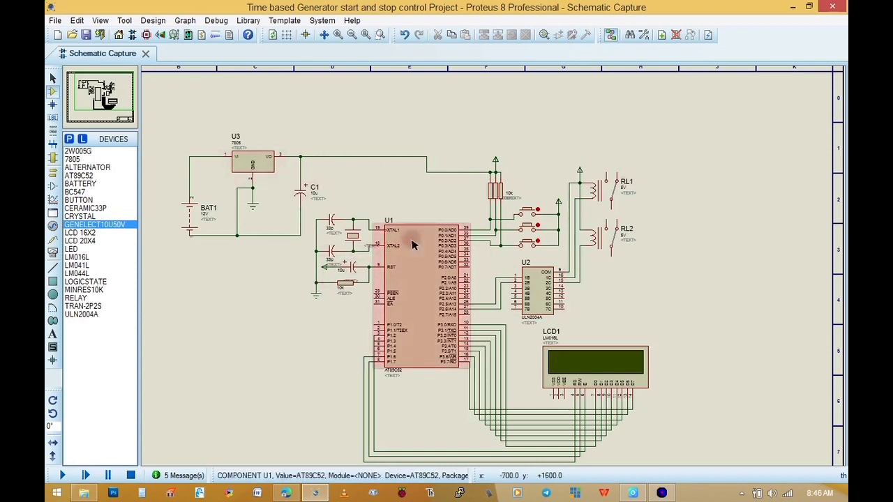
Draw a wire from relay RL1's normally open contact up and out to a free end above the relay
{"action": "scroll", "coordinate": [439, 252], "scroll_direction": "down", "scroll_amount": 1}
{"action": "scroll", "coordinate": [493, 269], "scroll_direction": "up", "scroll_amount": 1}
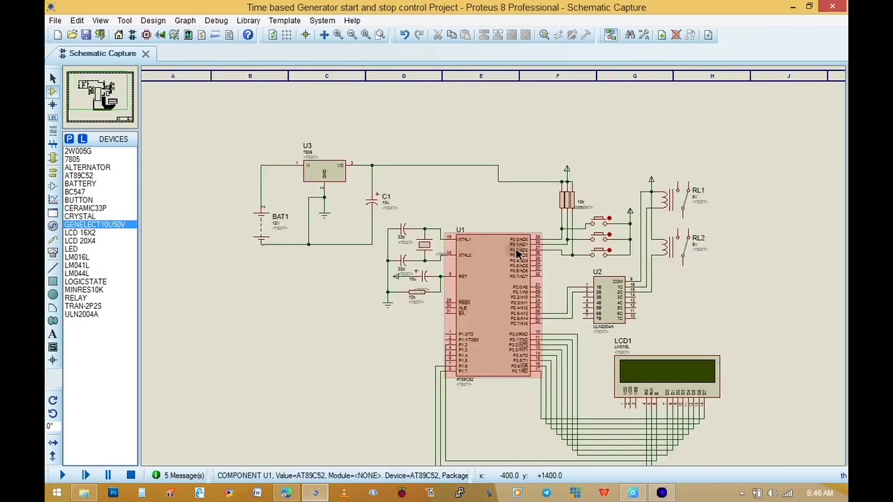
{"action": "left_click", "coordinate": [680, 183]}
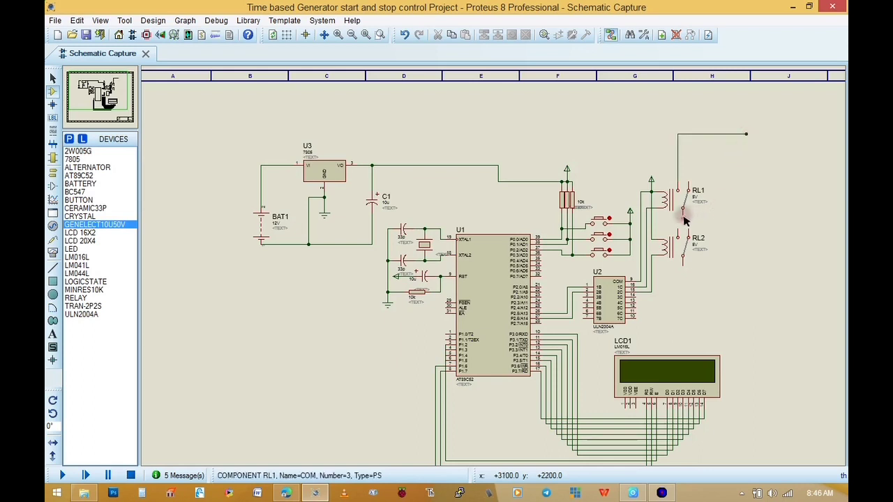
Place a power terminal beside RL1 and wire it to the common contacts of both RL1 and RL2
{"action": "left_click", "coordinate": [725, 218]}
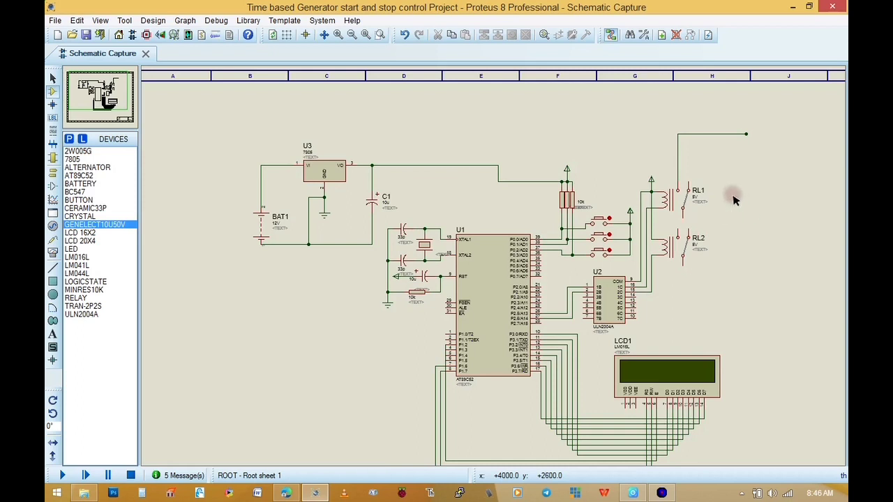
{"action": "left_click", "coordinate": [52, 173]}
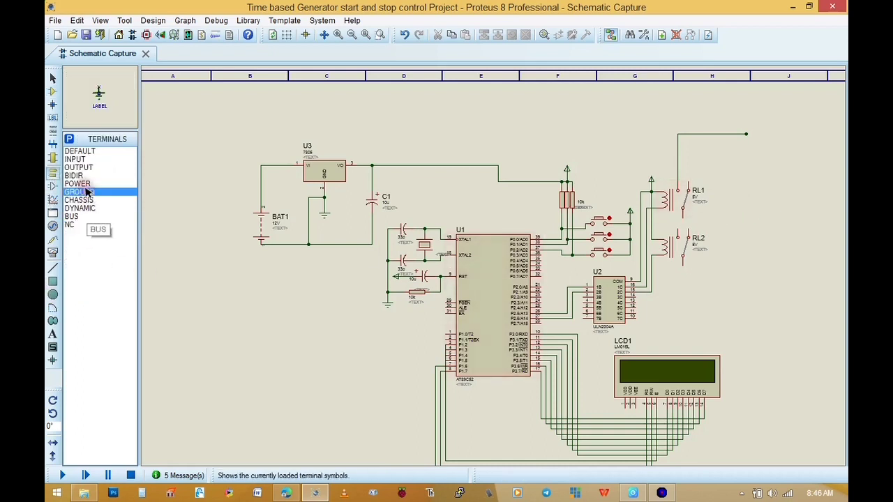
{"action": "left_click", "coordinate": [79, 184]}
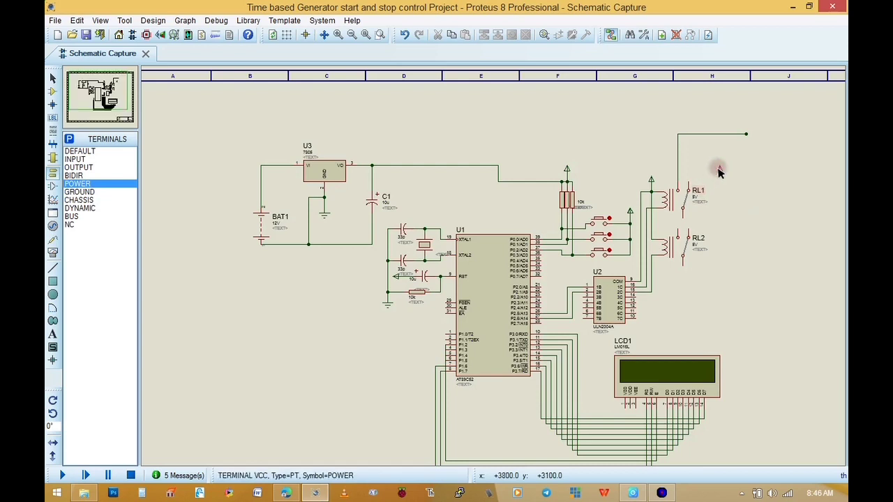
{"action": "left_click", "coordinate": [722, 180]}
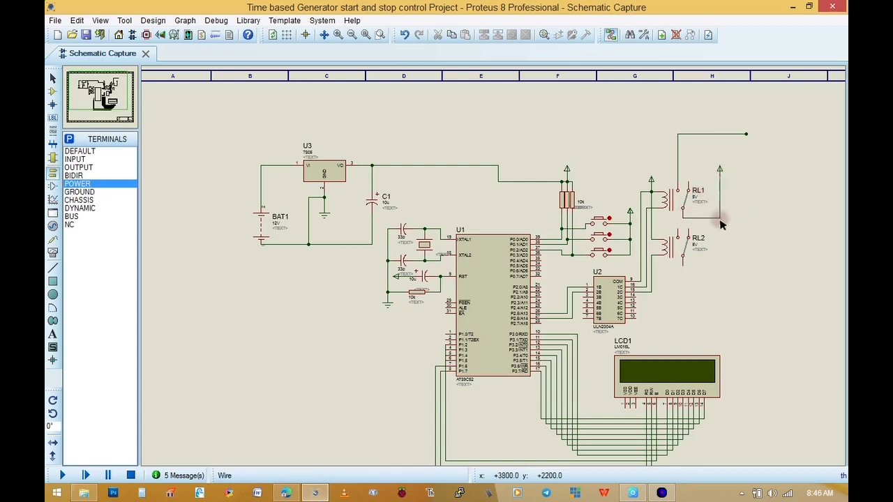
{"action": "left_click", "coordinate": [720, 218]}
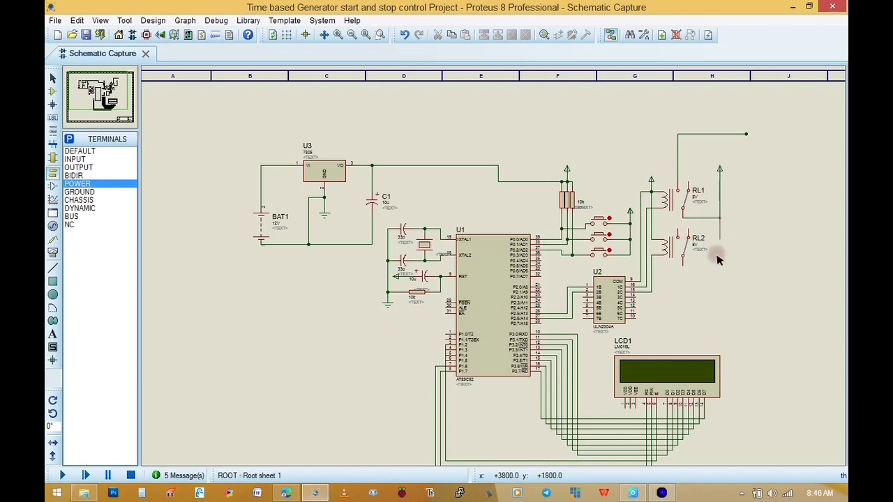
{"action": "left_click", "coordinate": [683, 275]}
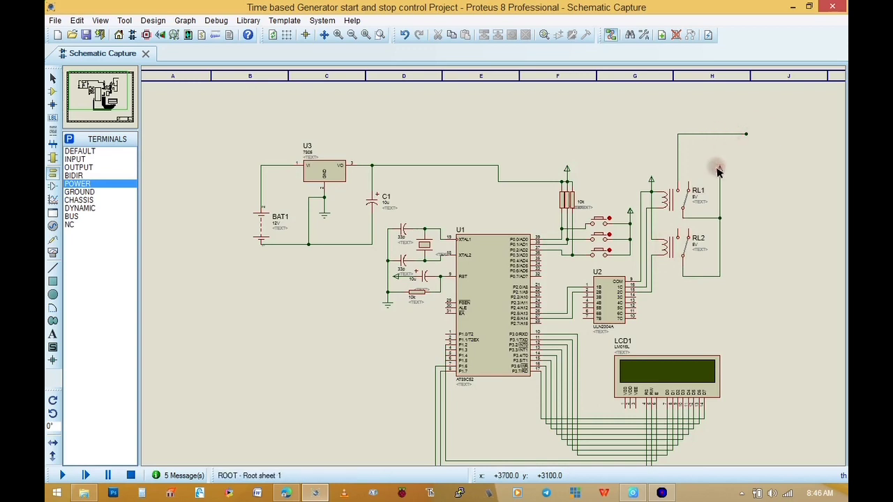
{"action": "left_click", "coordinate": [719, 169]}
{"action": "double_click", "coordinate": [719, 169]}
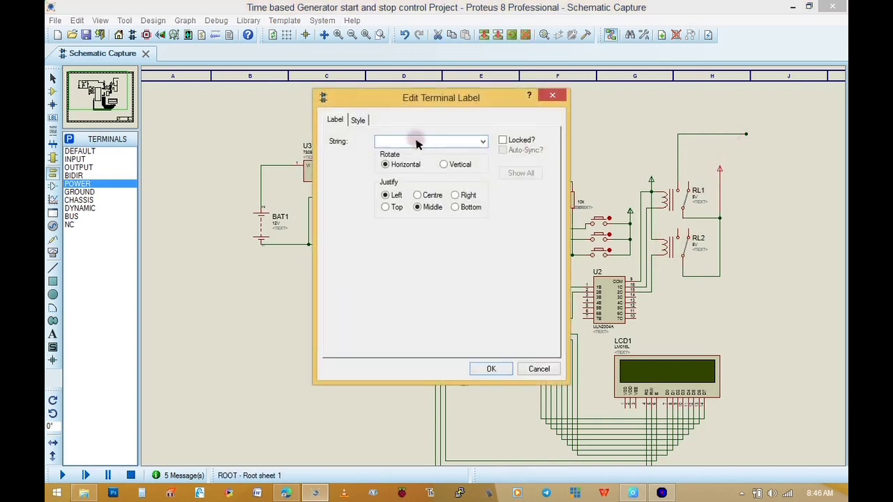
{"action": "left_click", "coordinate": [552, 95]}
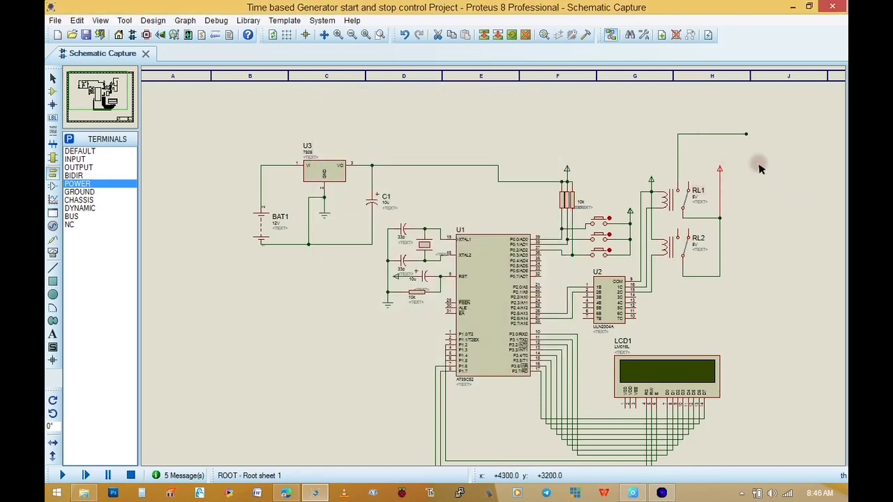
Draw a horizontal wire from relay RL2's normally open contact out past the power terminal's line to a free end
{"action": "left_click", "coordinate": [743, 172]}
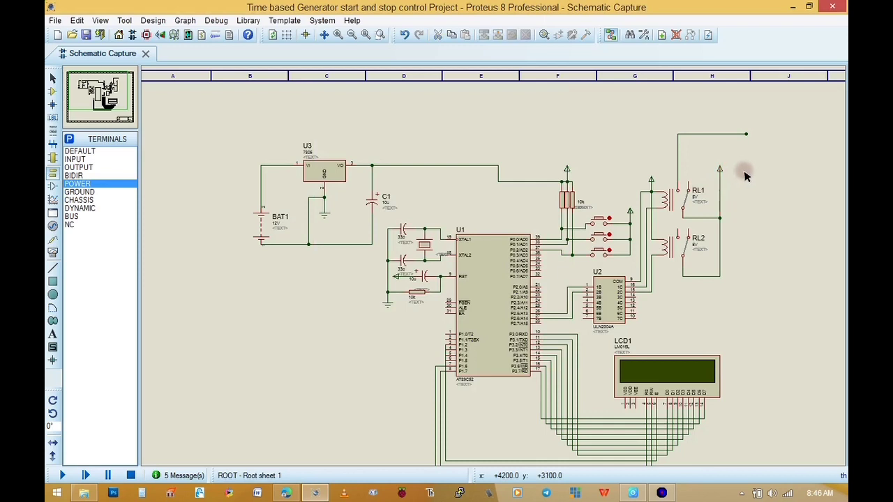
{"action": "left_click", "coordinate": [694, 227]}
{"action": "left_click", "coordinate": [757, 225]}
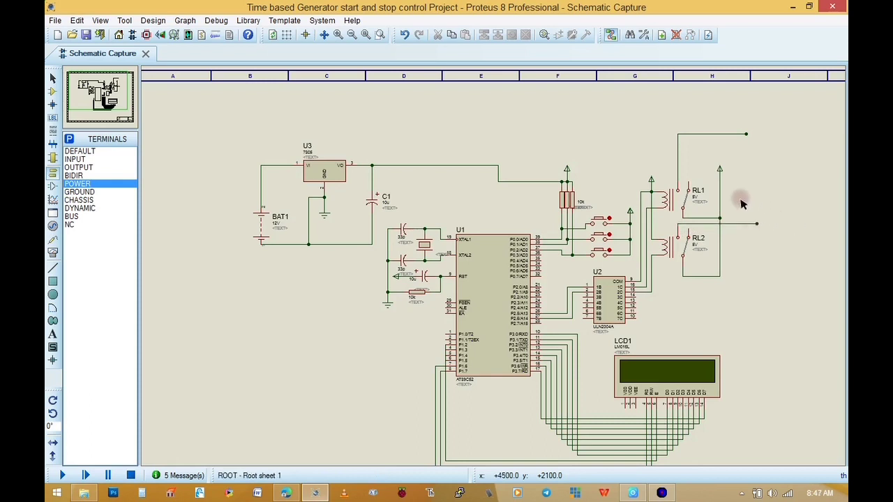
Add the graphics text "battery" and position it beside the relays' power terminal
{"action": "left_click", "coordinate": [53, 334]}
{"action": "left_click", "coordinate": [757, 131]}
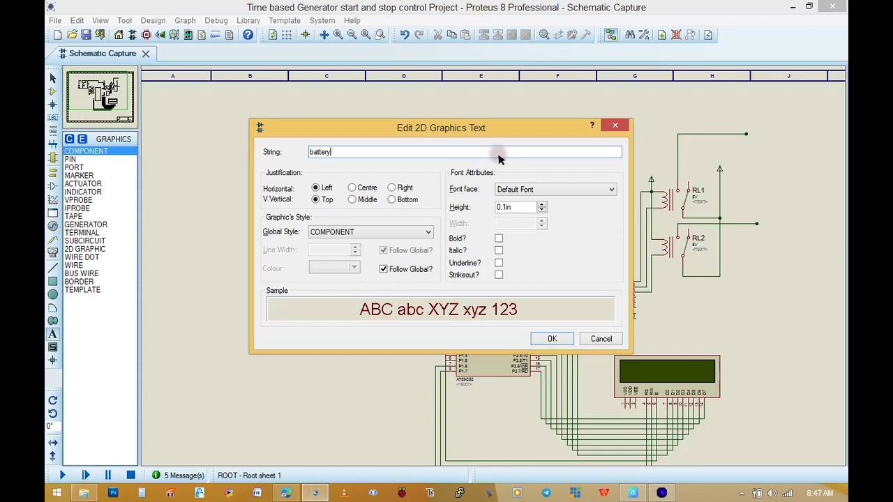
{"action": "left_click", "coordinate": [551, 338]}
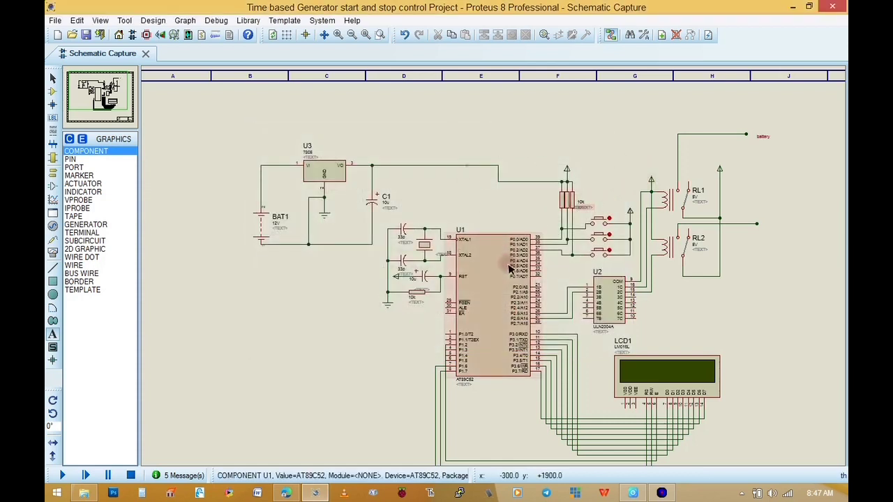
{"action": "left_click", "coordinate": [53, 78]}
{"action": "left_click_drag", "start_coordinate": [763, 137], "coordinate": [730, 180]}
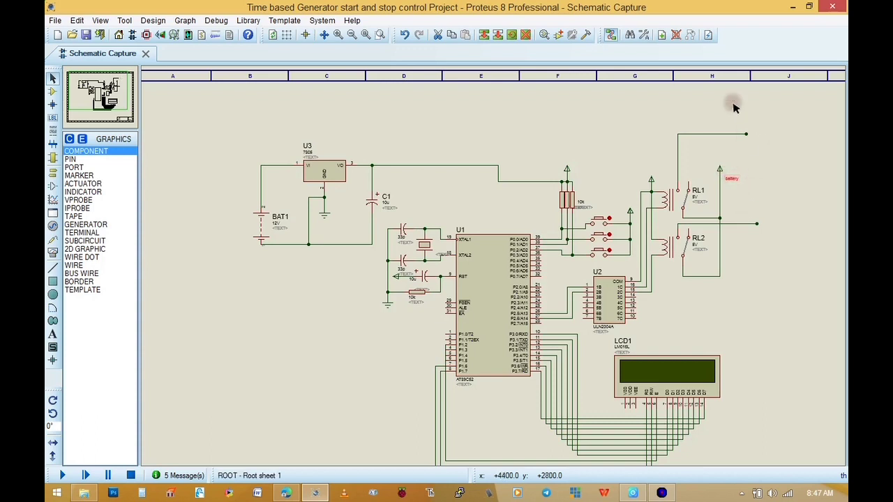
Copy the "battery" text to the free end of RL1's output wire and change it to "ignation wire"
{"action": "left_click", "coordinate": [483, 36]}
{"action": "double_click", "coordinate": [764, 131]}
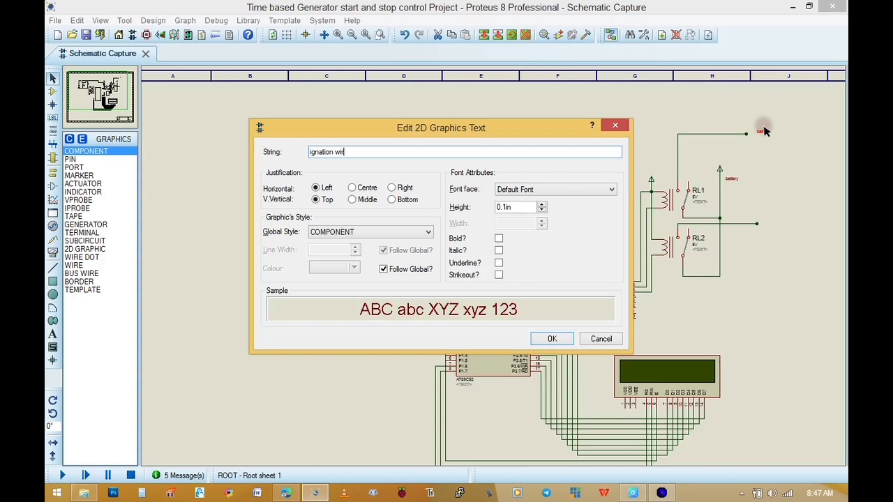
{"action": "key", "text": "Return"}
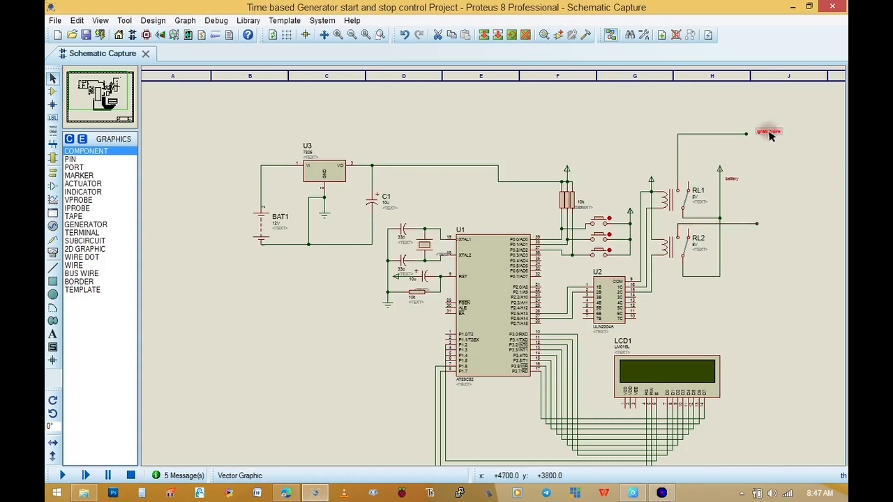
Copy the "ignation wire" text to the free end of RL2's output wire and change it to "kick starter"
{"action": "left_click", "coordinate": [483, 34]}
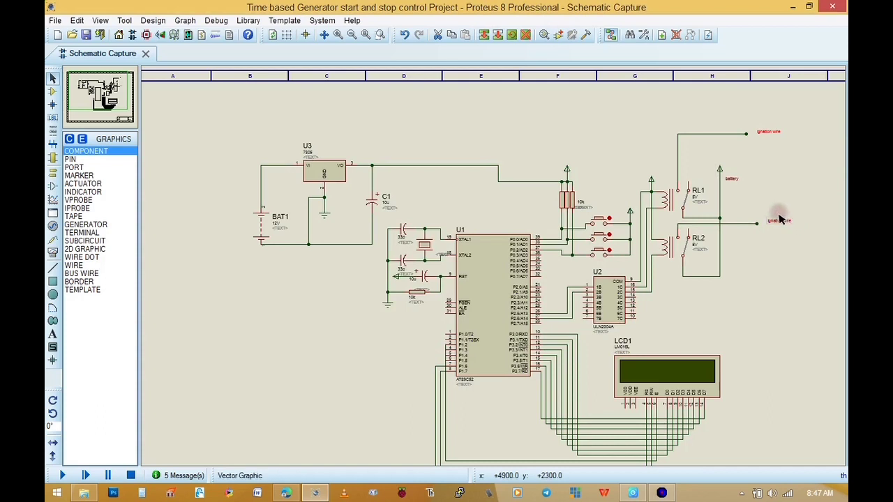
{"action": "double_click", "coordinate": [774, 222]}
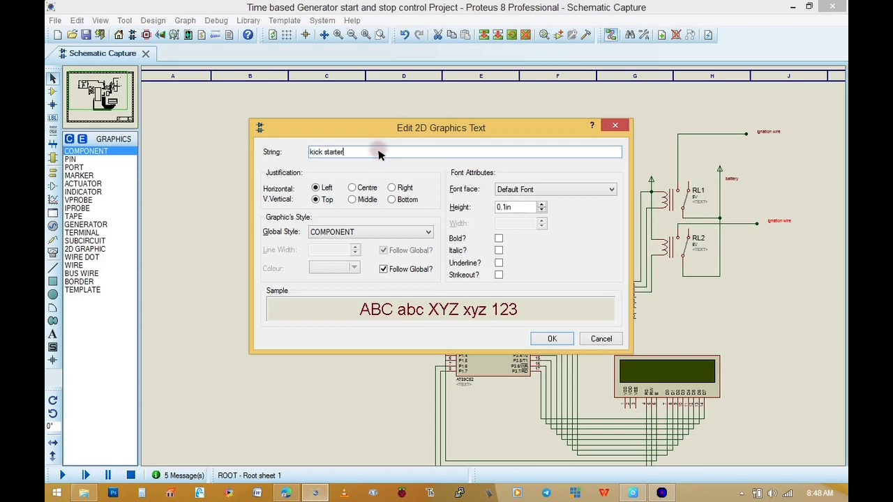
{"action": "key", "text": "Return"}
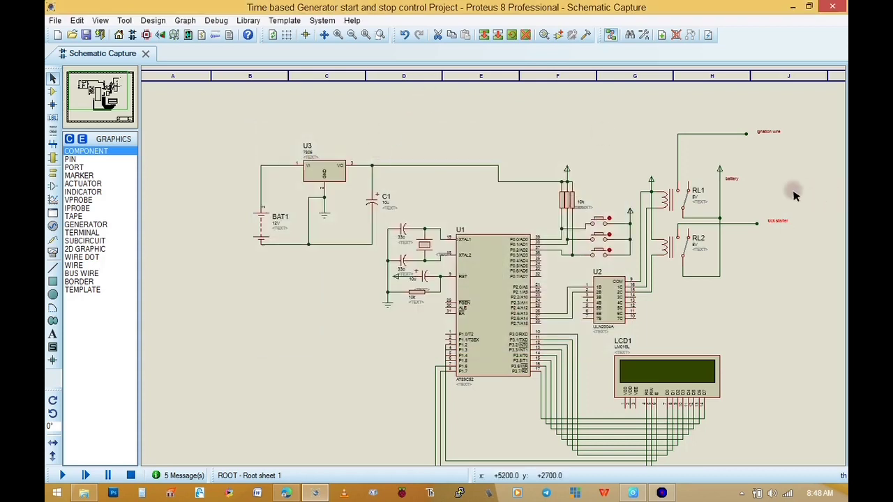
{"action": "scroll", "coordinate": [793, 193], "scroll_direction": "up", "scroll_amount": 1}
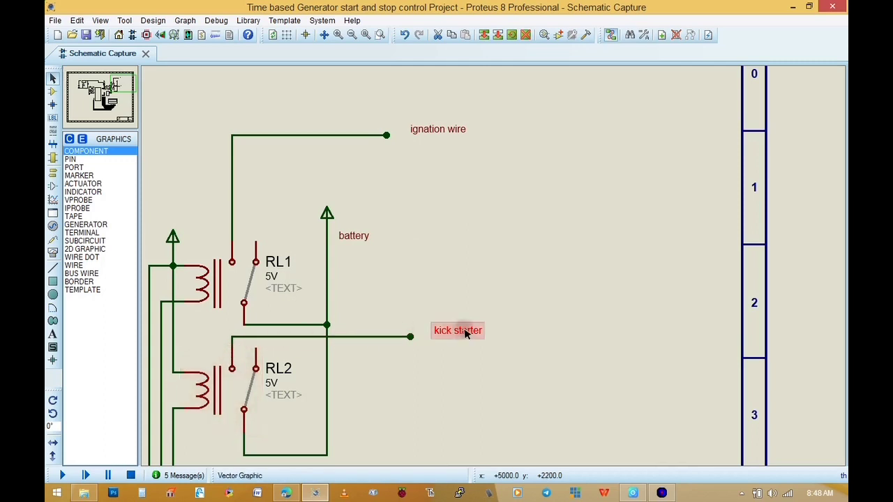
{"action": "scroll", "coordinate": [474, 332], "scroll_direction": "down", "scroll_amount": 5}
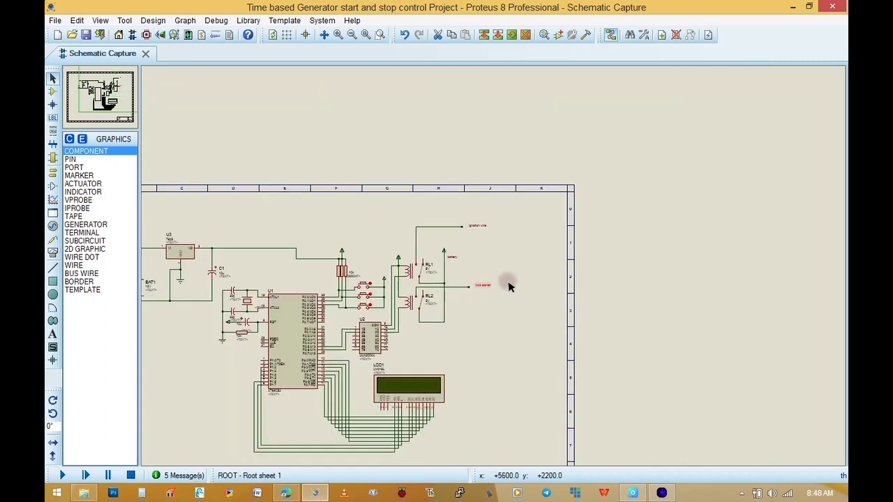
{"action": "scroll", "coordinate": [434, 279], "scroll_direction": "up", "scroll_amount": 2}
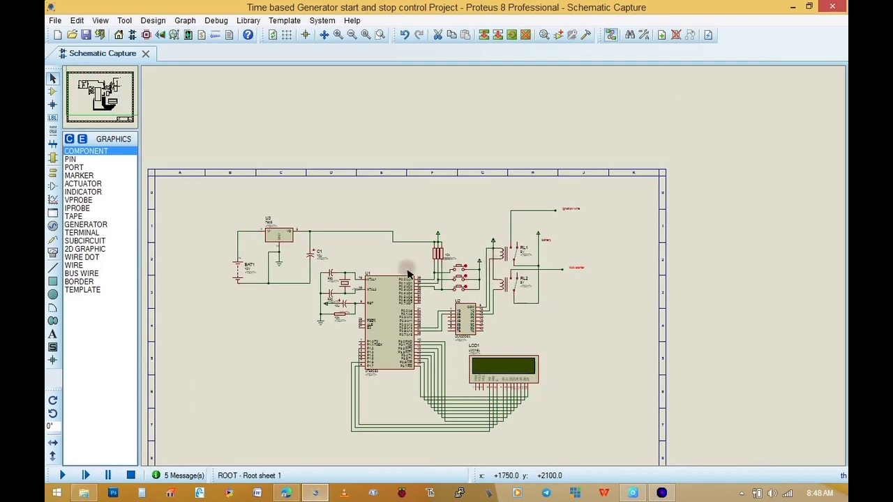
{"action": "scroll", "coordinate": [488, 268], "scroll_direction": "up", "scroll_amount": 2}
{"action": "scroll", "coordinate": [493, 268], "scroll_direction": "down", "scroll_amount": 1}
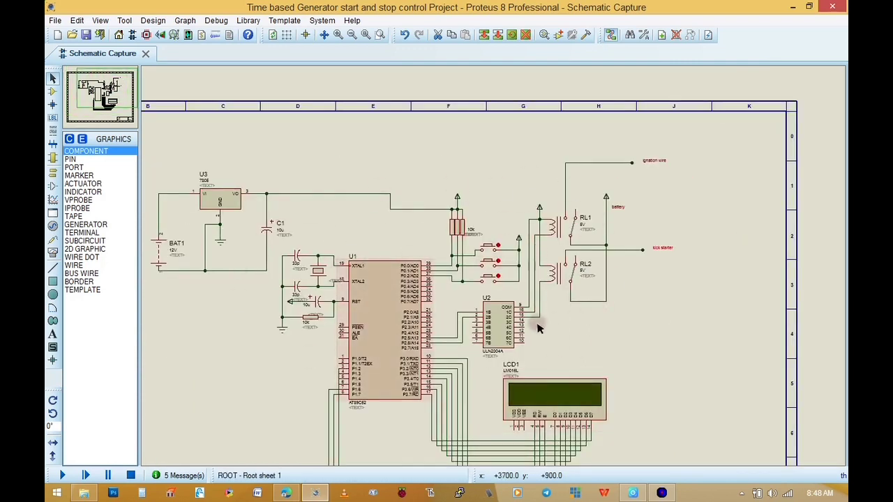
Switch to M-IDE Studio and examine the bit declarations, memory assignments and default time values in start and stop.asm
{"action": "left_click", "coordinate": [661, 493]}
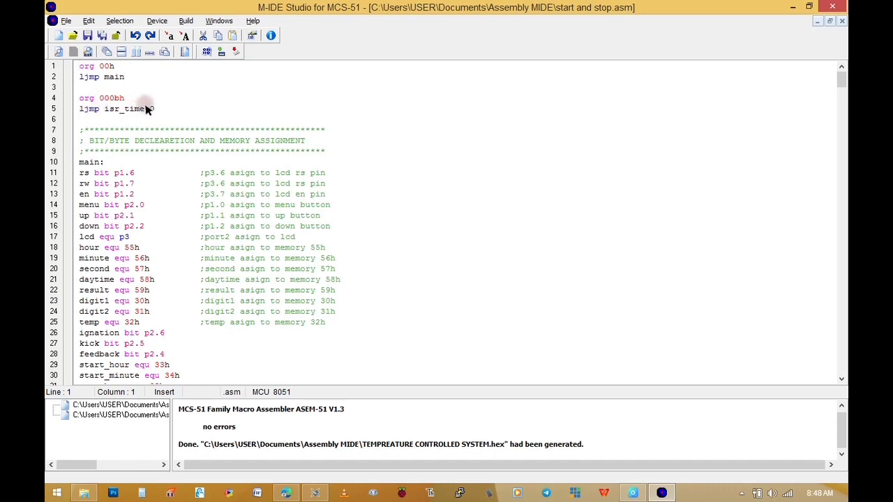
{"action": "scroll", "coordinate": [147, 110], "scroll_direction": "down", "scroll_amount": 3}
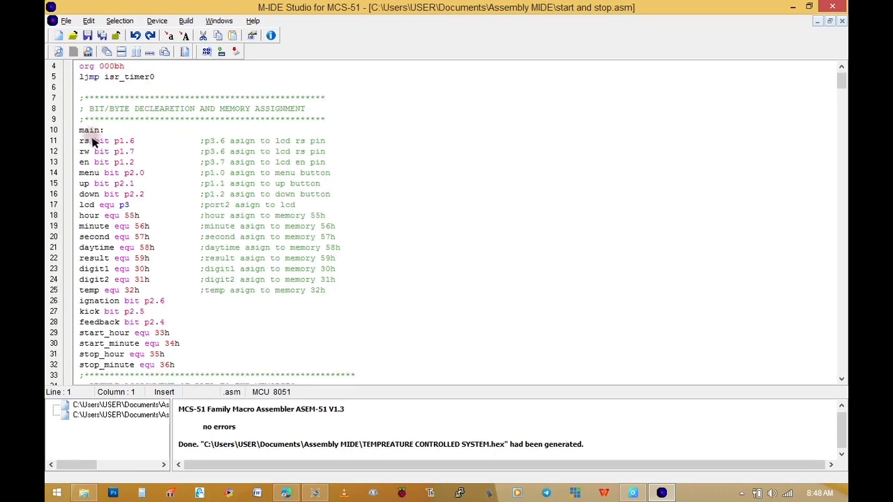
{"action": "scroll", "coordinate": [110, 286], "scroll_direction": "down", "scroll_amount": 2}
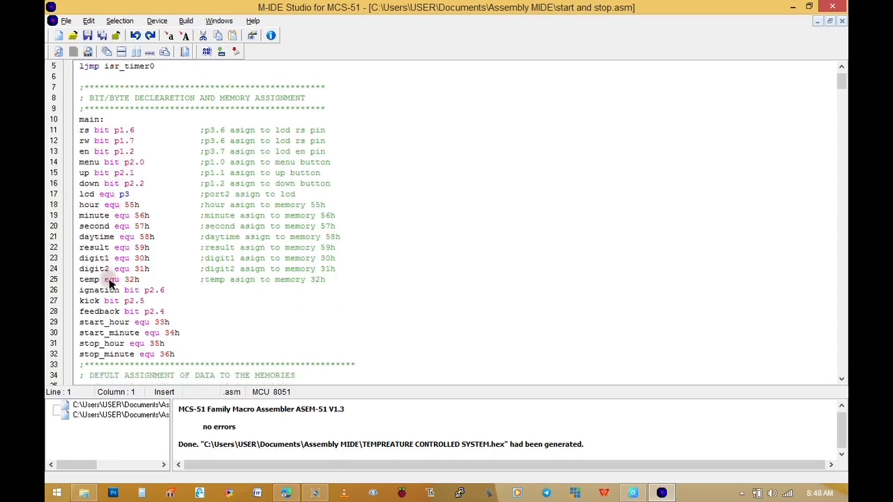
{"action": "scroll", "coordinate": [106, 293], "scroll_direction": "down", "scroll_amount": 1}
{"action": "scroll", "coordinate": [101, 284], "scroll_direction": "down", "scroll_amount": 5}
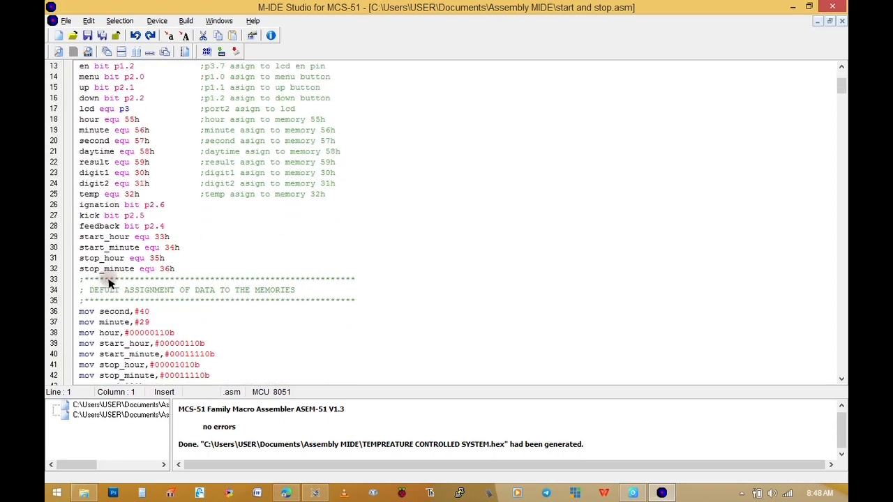
{"action": "left_click_drag", "start_coordinate": [116, 279], "coordinate": [84, 77]}
{"action": "scroll", "coordinate": [163, 286], "scroll_direction": "down", "scroll_amount": 5}
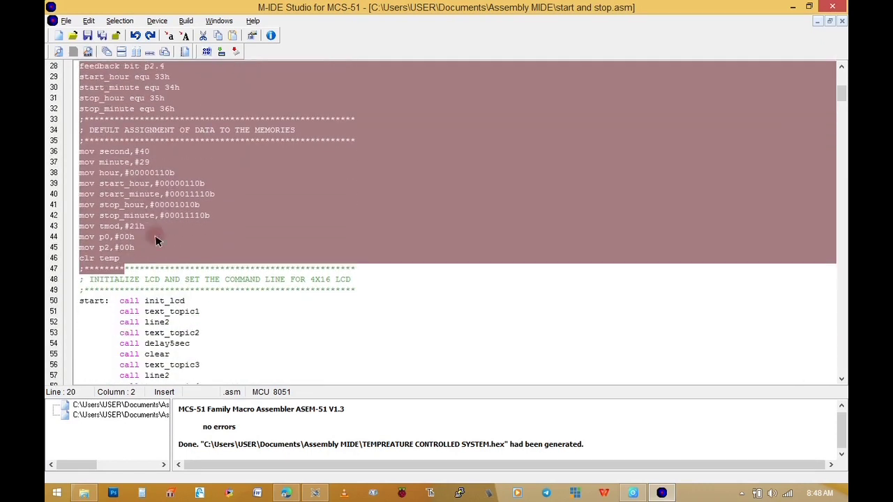
{"action": "scroll", "coordinate": [162, 286], "scroll_direction": "down", "scroll_amount": 1}
{"action": "left_click", "coordinate": [170, 183]}
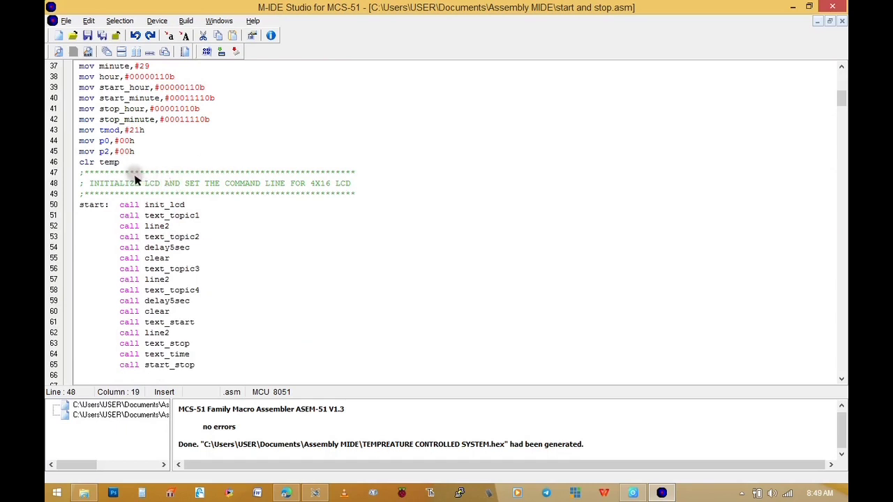
{"action": "scroll", "coordinate": [136, 180], "scroll_direction": "up", "scroll_amount": 1}
{"action": "scroll", "coordinate": [137, 180], "scroll_direction": "down", "scroll_amount": 1}
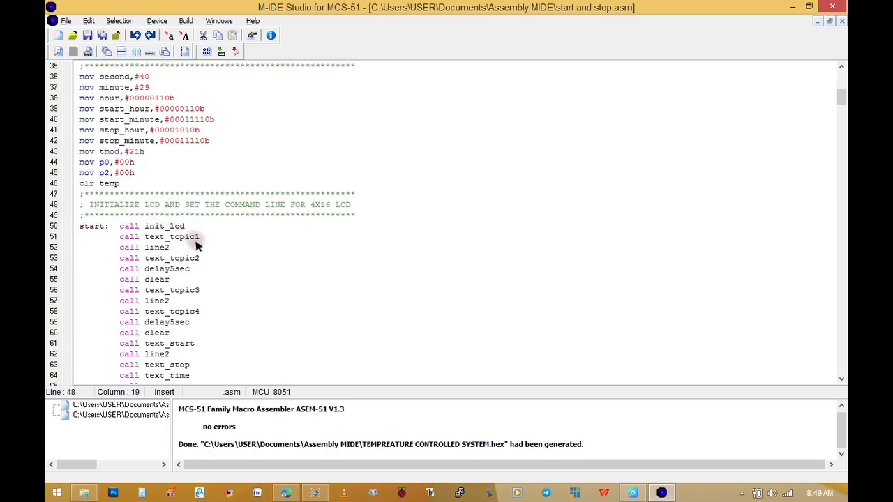
Examine the LCD start-up calls, the timer interrupt setup, the main time-counting loop and the beginning of the setting routine
{"action": "scroll", "coordinate": [174, 335], "scroll_direction": "down", "scroll_amount": 3}
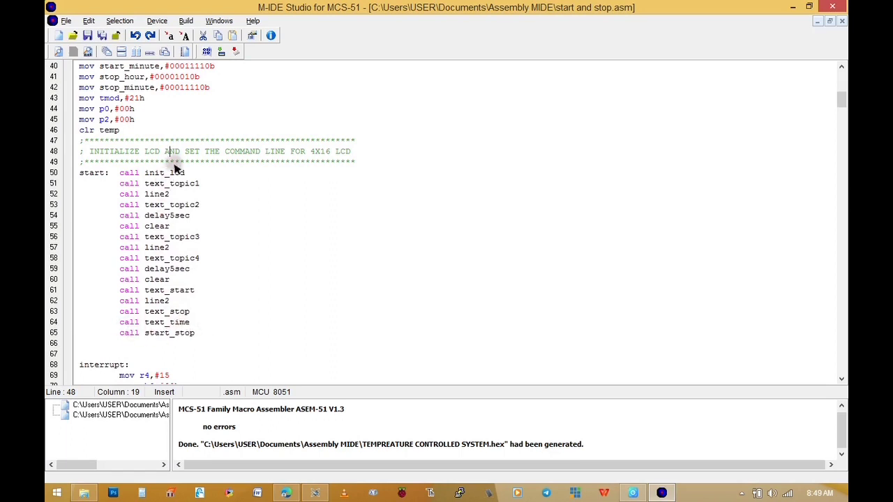
{"action": "scroll", "coordinate": [149, 328], "scroll_direction": "down", "scroll_amount": 4}
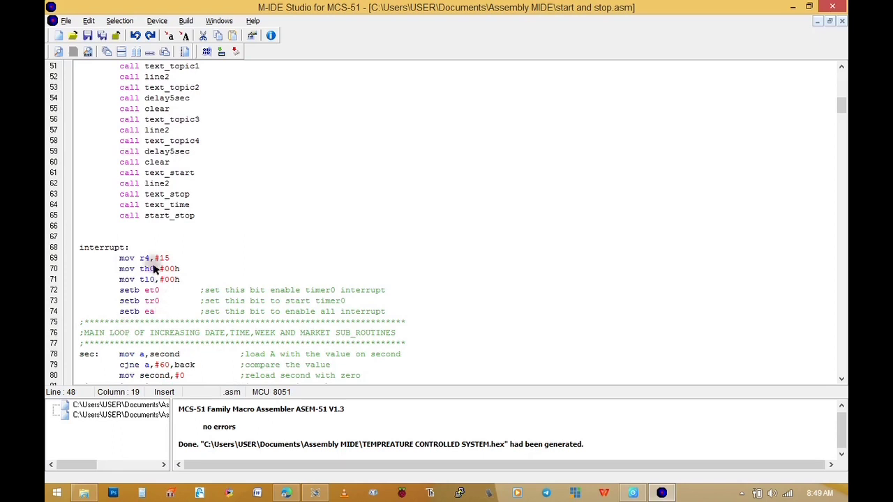
{"action": "scroll", "coordinate": [136, 305], "scroll_direction": "down", "scroll_amount": 1}
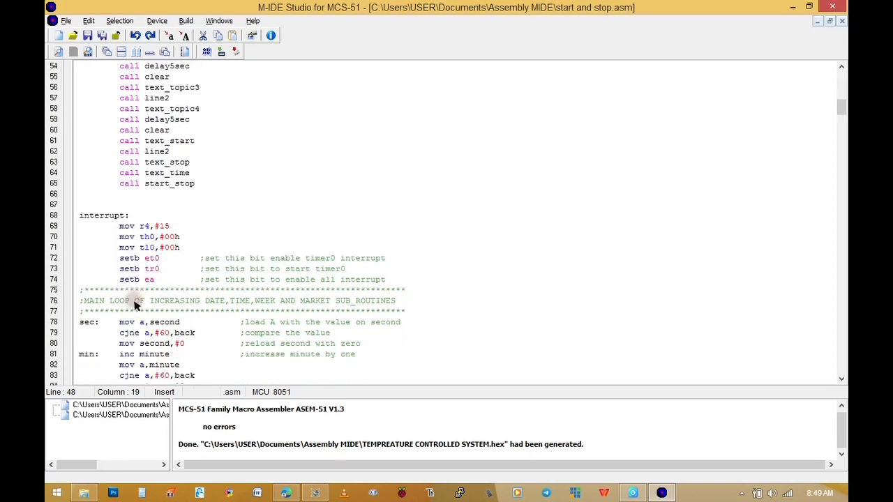
{"action": "scroll", "coordinate": [136, 305], "scroll_direction": "down", "scroll_amount": 3}
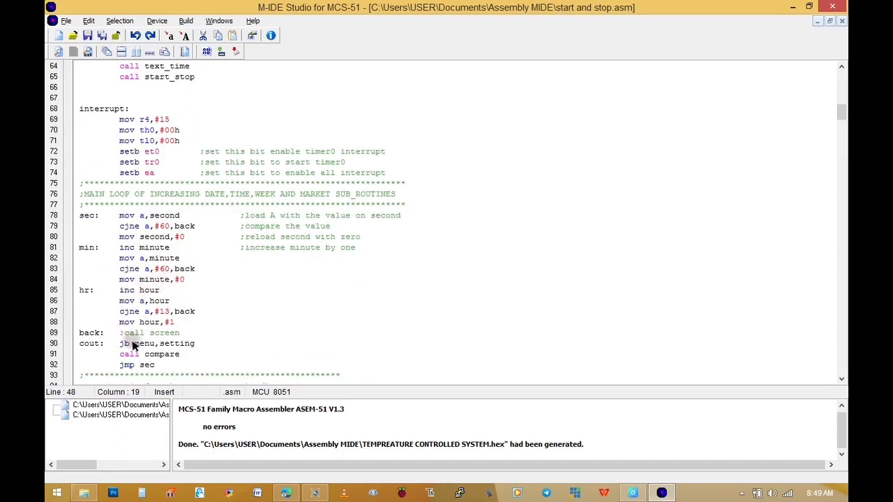
{"action": "scroll", "coordinate": [133, 338], "scroll_direction": "down", "scroll_amount": 2}
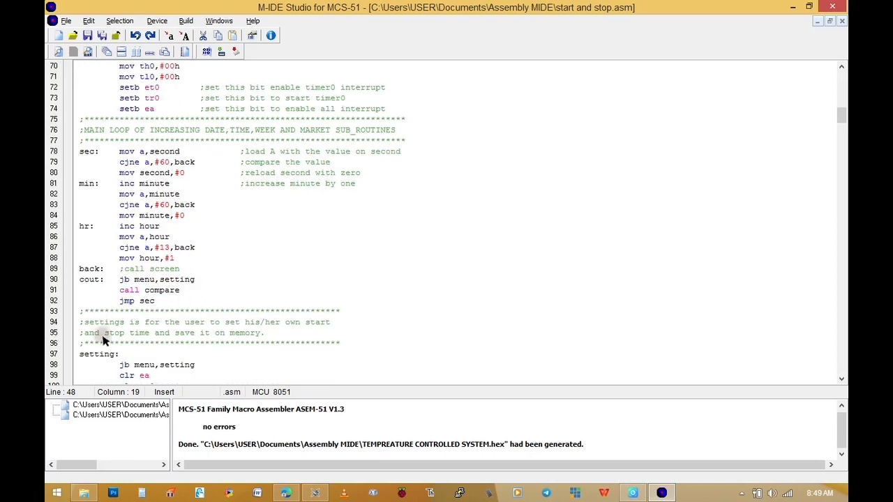
{"action": "scroll", "coordinate": [202, 314], "scroll_direction": "down", "scroll_amount": 3}
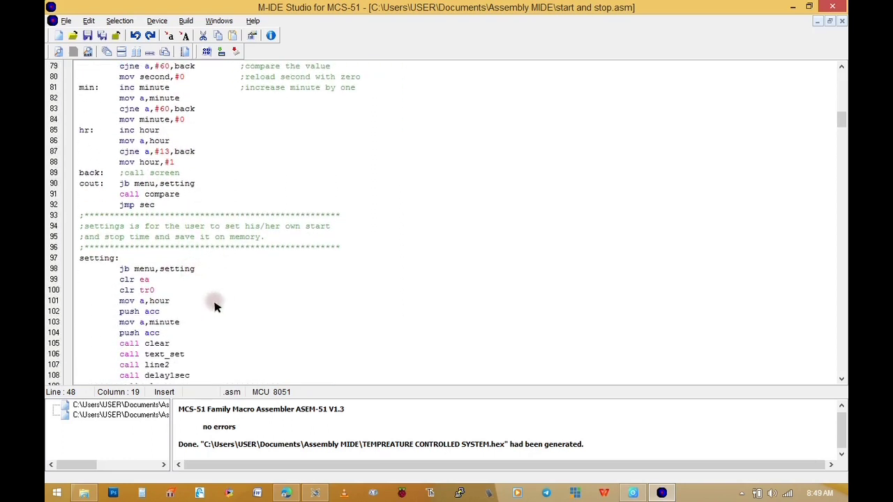
Review the start and stop time setting, display, timer0 interrupt and compare routines in the assembly code
{"action": "left_click_drag", "start_coordinate": [841, 120], "coordinate": [842, 143]}
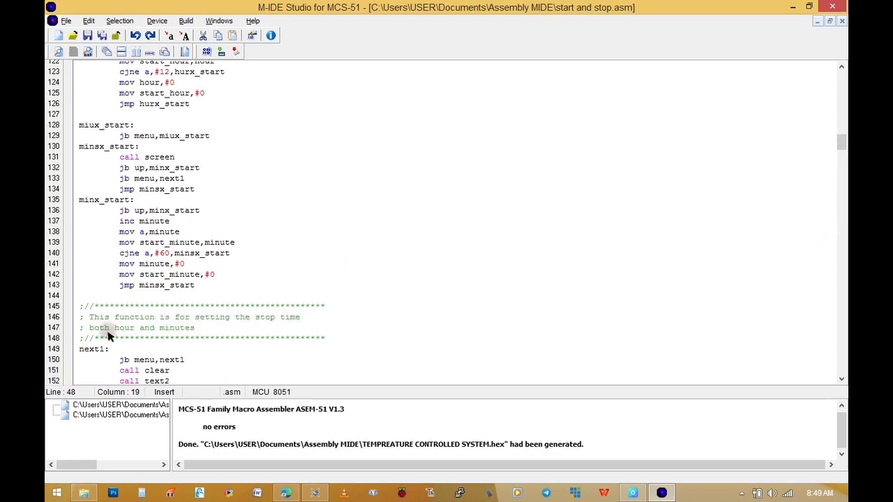
{"action": "left_click_drag", "start_coordinate": [842, 148], "coordinate": [685, 186]}
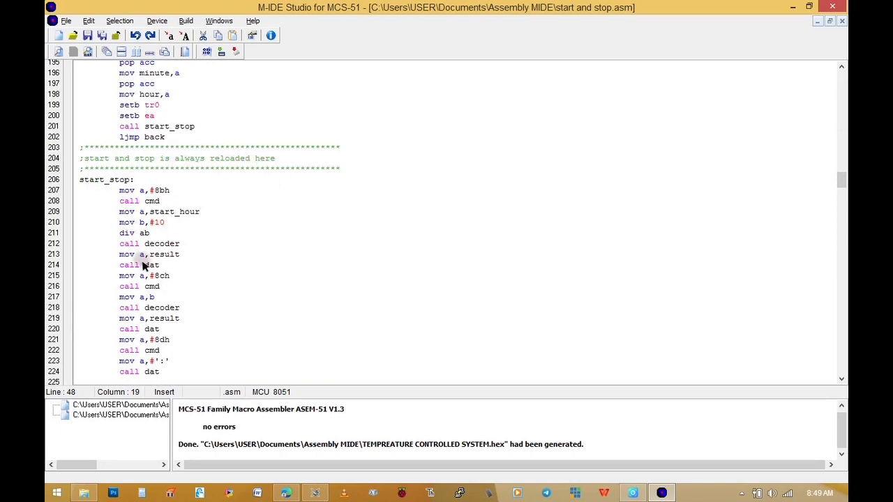
{"action": "left_click_drag", "start_coordinate": [841, 179], "coordinate": [842, 218]}
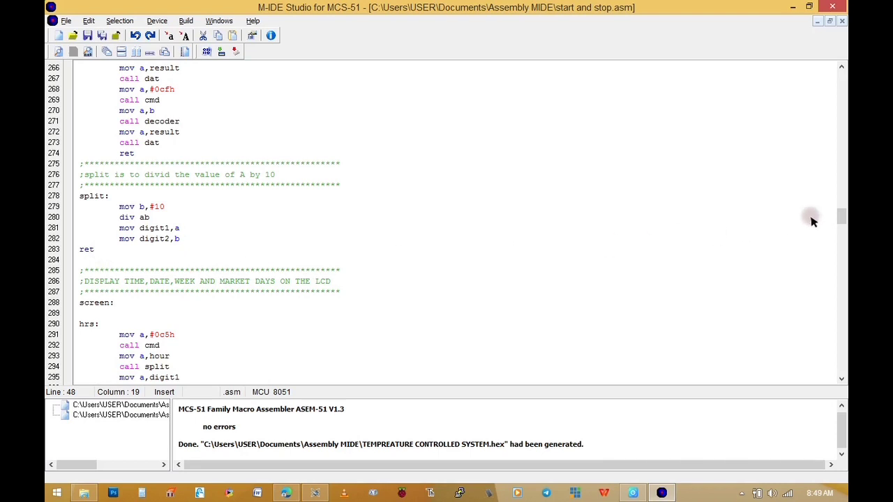
{"action": "scroll", "coordinate": [841, 223], "scroll_direction": "down", "scroll_amount": 4}
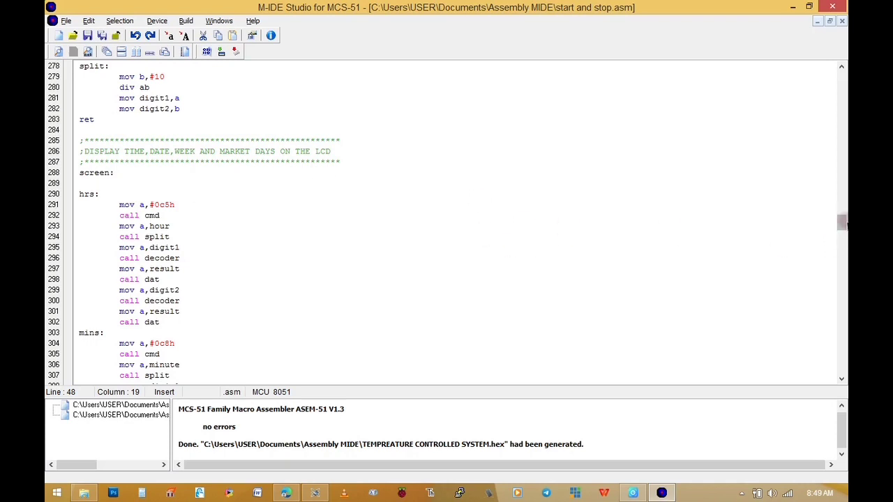
{"action": "left_click_drag", "start_coordinate": [842, 223], "coordinate": [841, 342]}
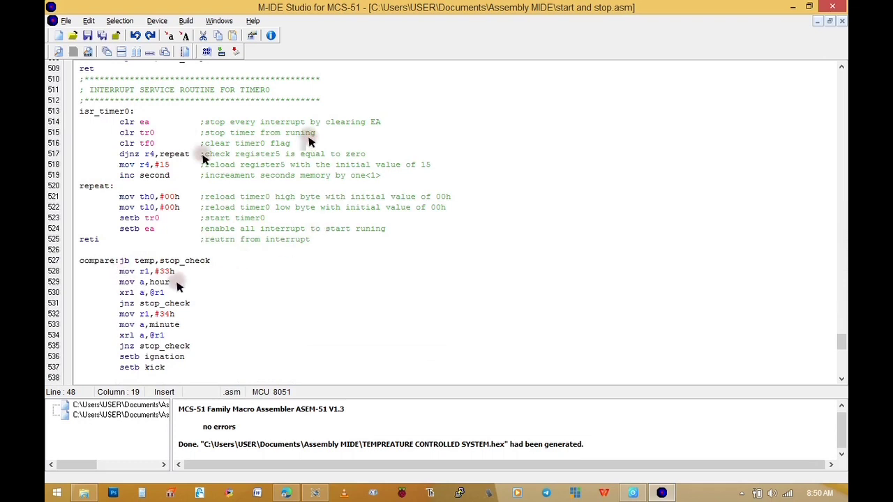
{"action": "scroll", "coordinate": [185, 282], "scroll_direction": "down", "scroll_amount": 1}
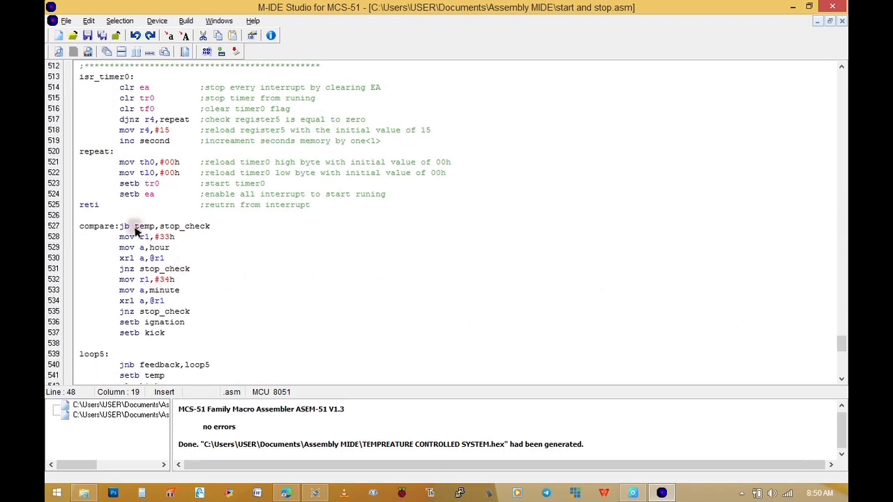
Assemble start and stop.asm into a hex file and return to the start of the code
{"action": "left_click_drag", "start_coordinate": [842, 343], "coordinate": [842, 364]}
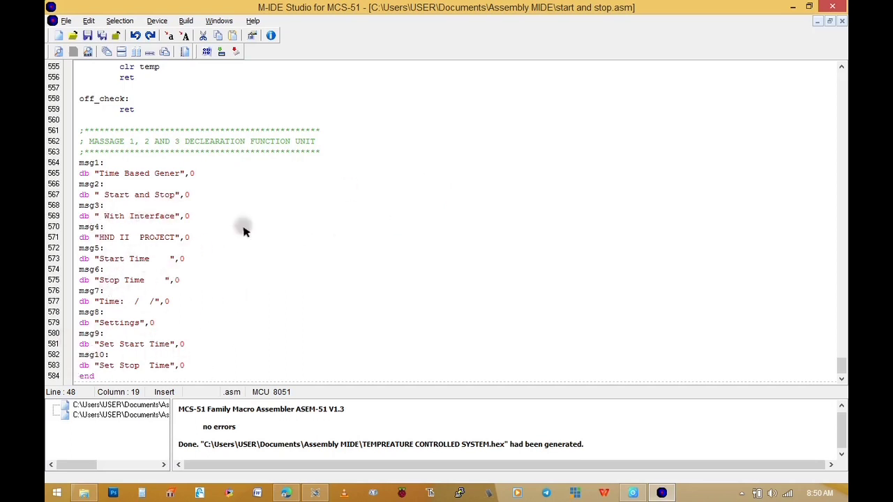
{"action": "left_click", "coordinate": [208, 51]}
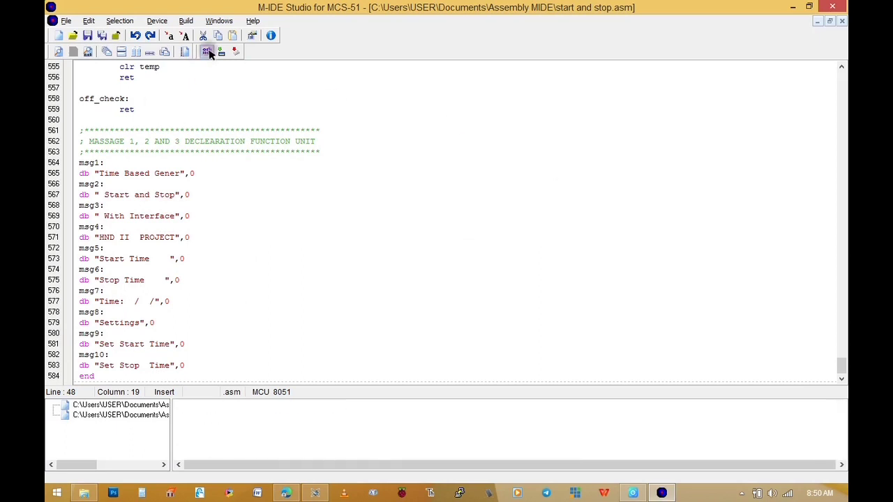
{"action": "left_click_drag", "start_coordinate": [843, 361], "coordinate": [841, 77]}
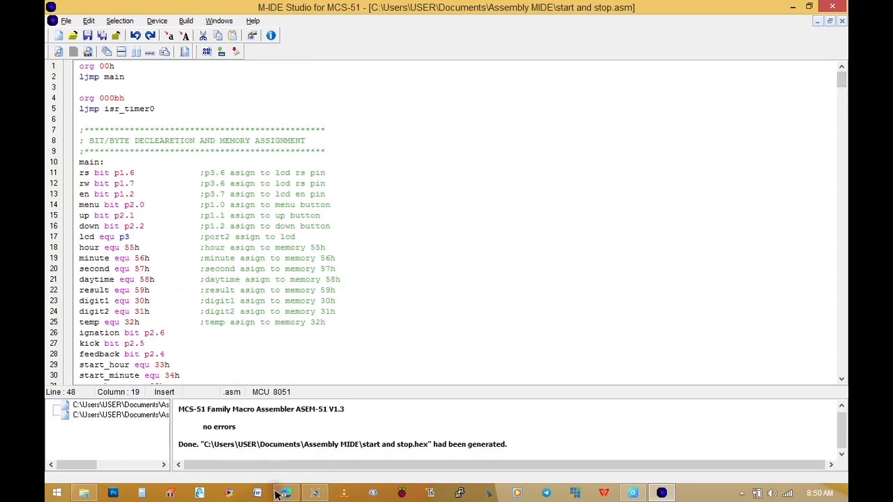
Switch to Proteus and load start and stop.hex from the Assembly MIDE folder as the program file of microcontroller U1
{"action": "left_click", "coordinate": [314, 493]}
{"action": "double_click", "coordinate": [401, 334]}
{"action": "left_click", "coordinate": [482, 202]}
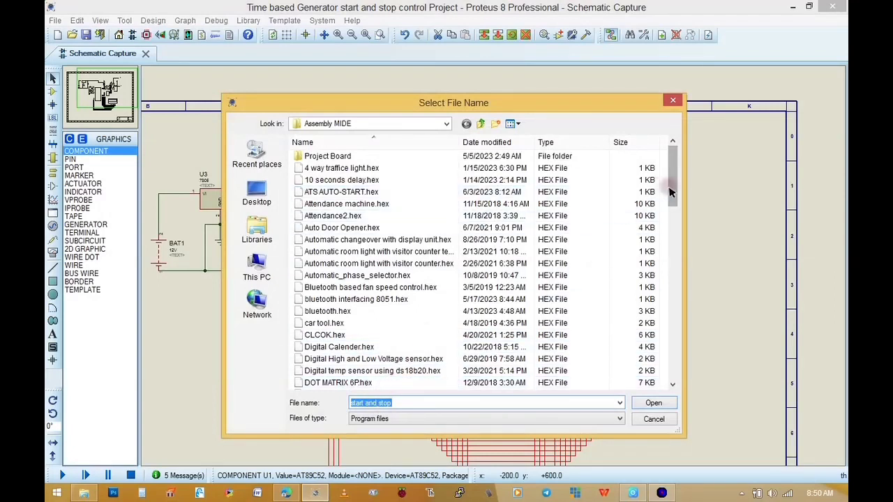
{"action": "left_click_drag", "start_coordinate": [671, 192], "coordinate": [672, 352]}
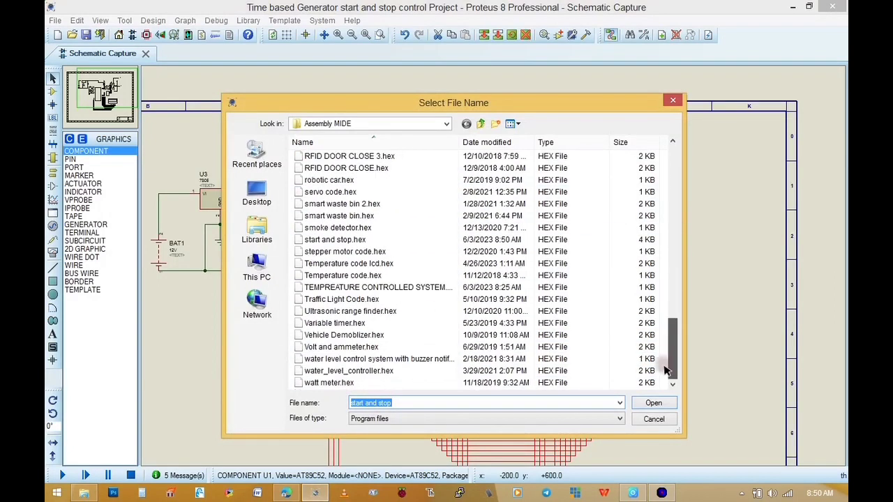
{"action": "double_click", "coordinate": [344, 241]}
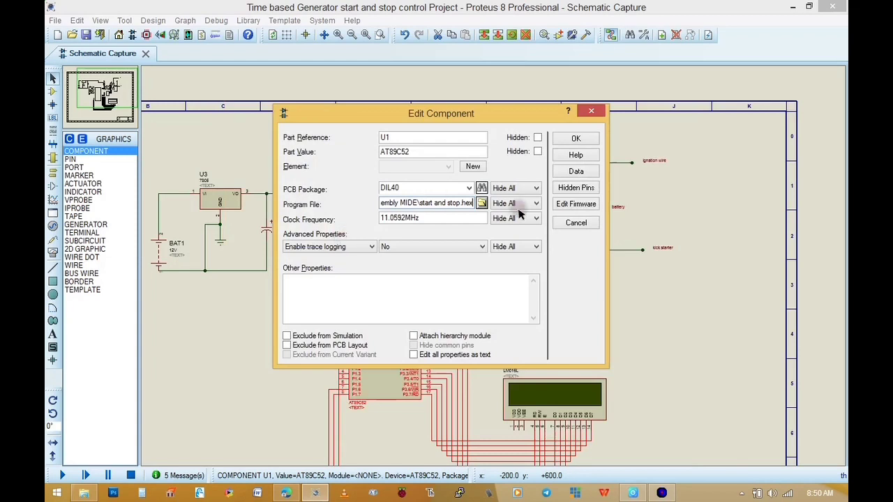
{"action": "left_click", "coordinate": [579, 132]}
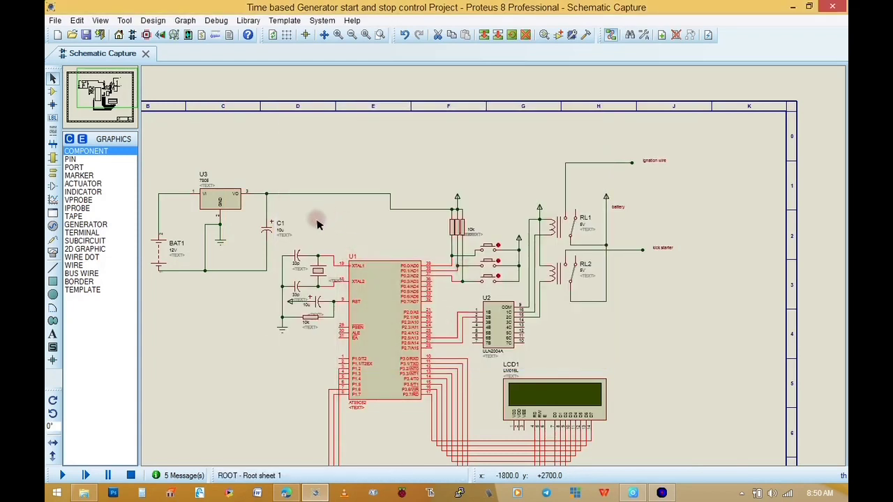
Run the simulation, check the messages on the LCD, and operate the uppermost push button beside the microcontroller
{"action": "left_click", "coordinate": [58, 476]}
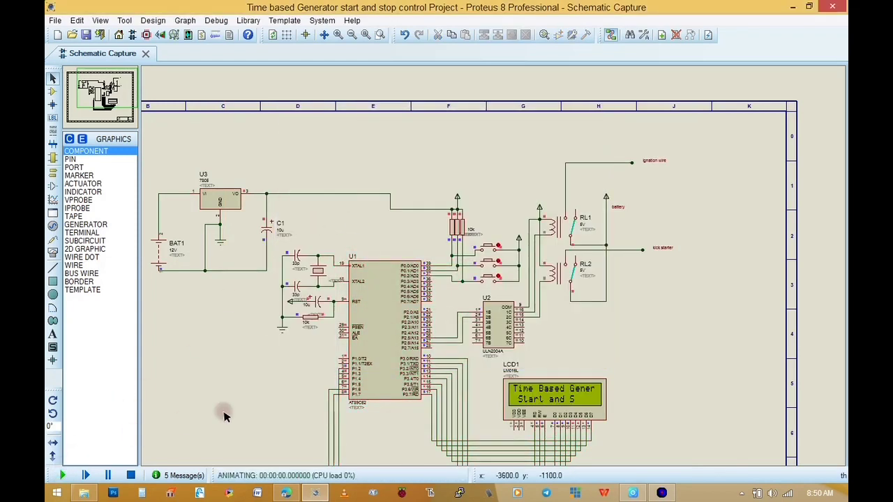
{"action": "scroll", "coordinate": [514, 410], "scroll_direction": "up", "scroll_amount": 2}
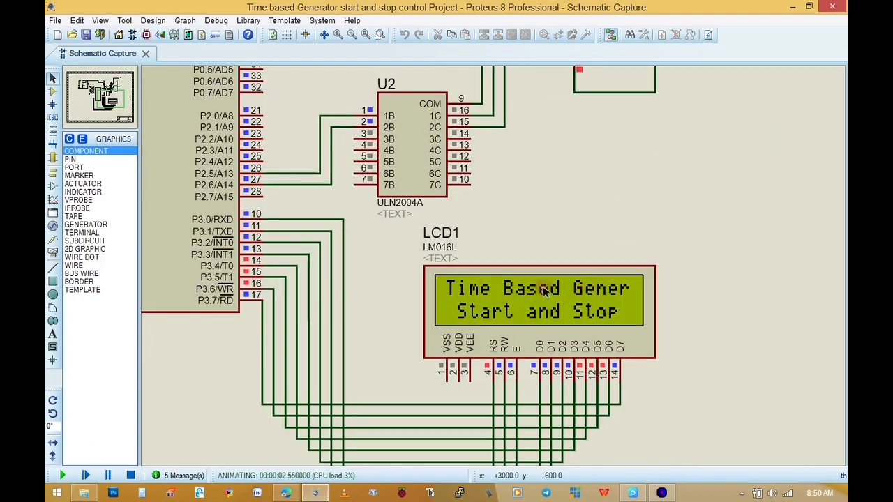
{"action": "scroll", "coordinate": [555, 312], "scroll_direction": "down", "scroll_amount": 1}
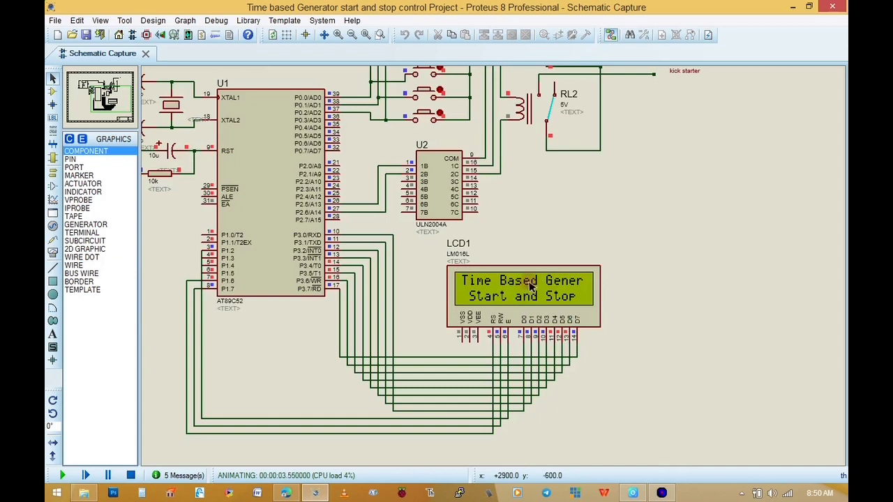
{"action": "left_click", "coordinate": [113, 98]}
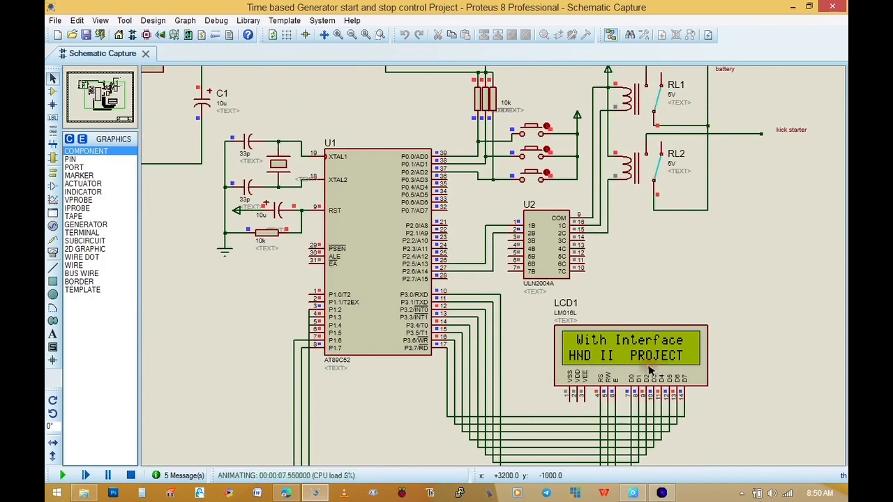
{"action": "scroll", "coordinate": [592, 318], "scroll_direction": "down", "scroll_amount": 1}
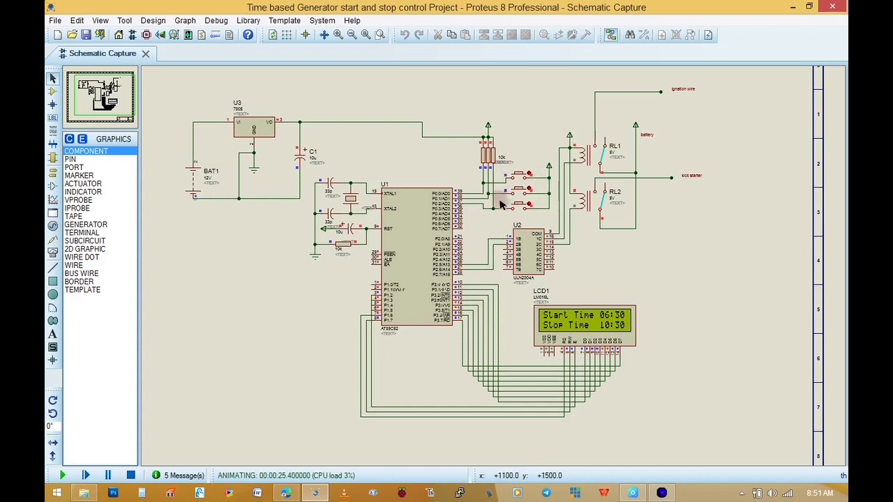
{"action": "left_click", "coordinate": [520, 176]}
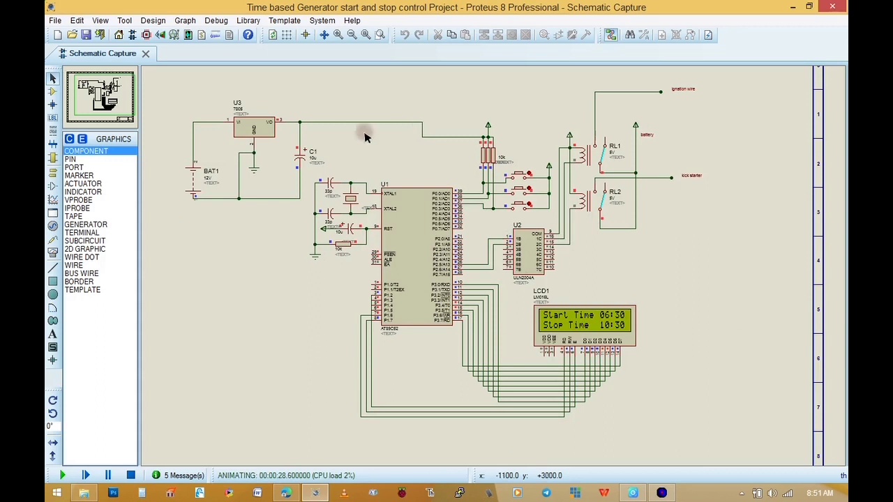
Check the start and stop times on the LCD in simulation and enter the start time setting with the uppermost push button
{"action": "scroll", "coordinate": [576, 315], "scroll_direction": "up", "scroll_amount": 2}
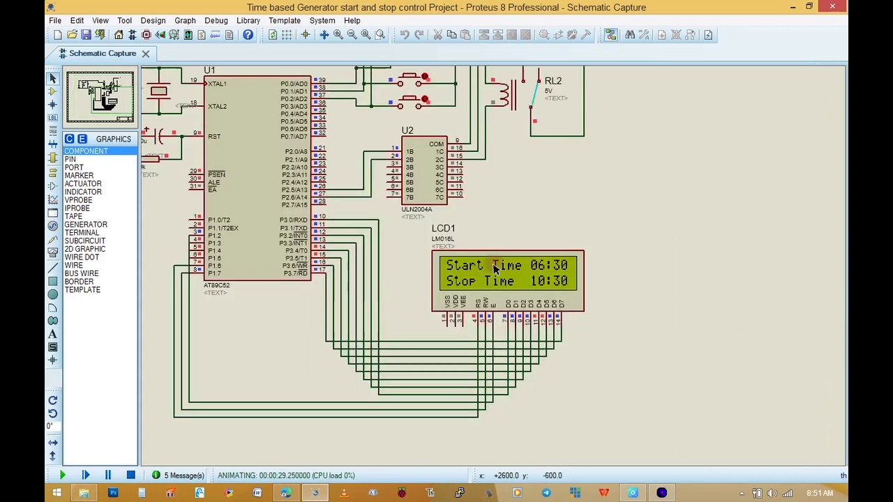
{"action": "mouse_move", "coordinate": [105, 87]}
{"action": "left_mouse_down"}
{"action": "mouse_move", "coordinate": [80, 90]}
{"action": "mouse_move", "coordinate": [92, 105]}
{"action": "mouse_move", "coordinate": [107, 92]}
{"action": "left_mouse_up"}
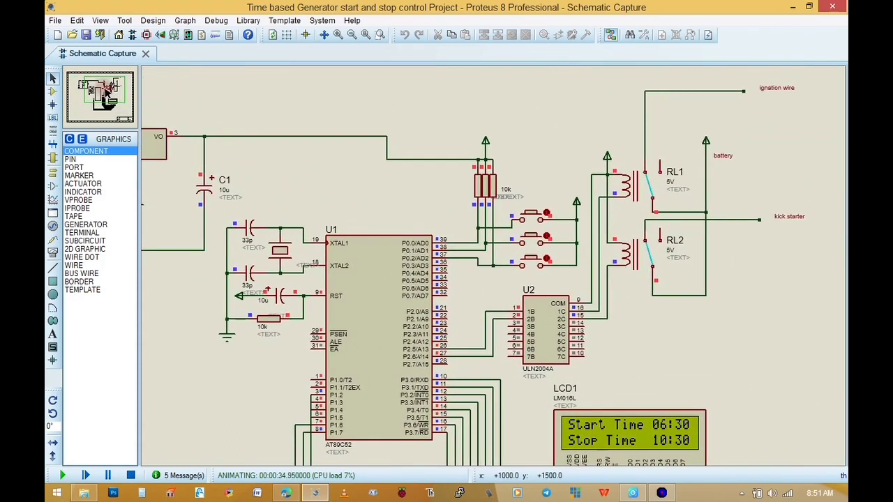
{"action": "left_click_drag", "start_coordinate": [107, 92], "coordinate": [107, 95]}
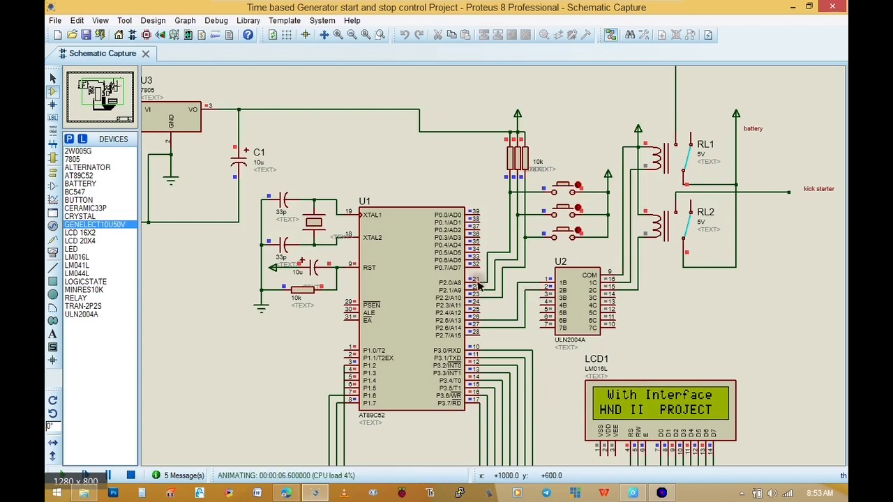
{"action": "left_click", "coordinate": [90, 90]}
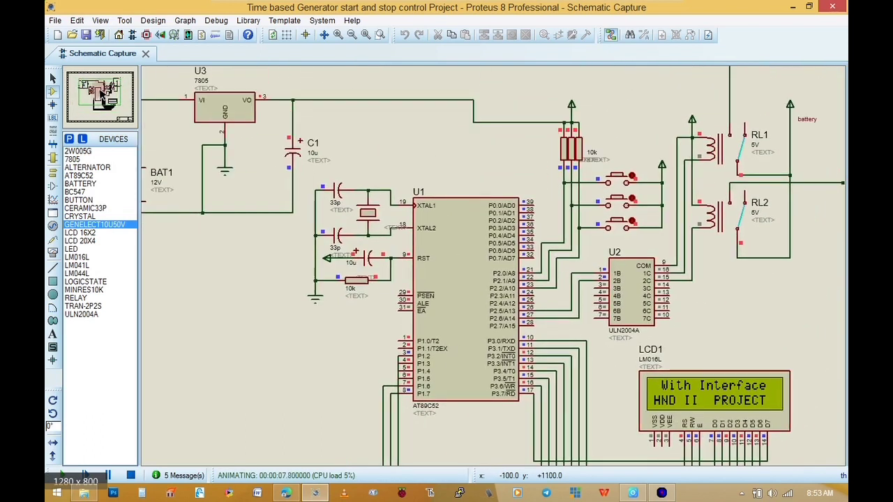
{"action": "left_click_drag", "start_coordinate": [102, 89], "coordinate": [105, 98]}
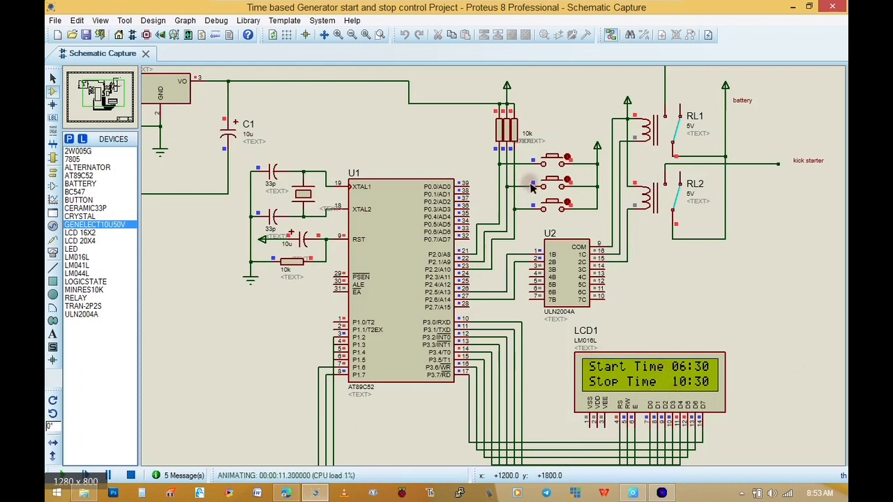
{"action": "left_click", "coordinate": [554, 163]}
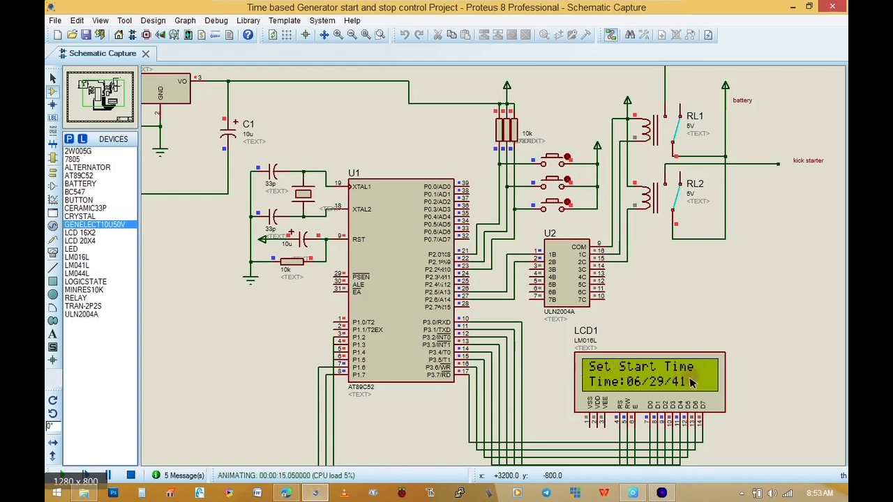
Raise the start hour to 07, lower it to 04, return it to 06 using the adjustment push buttons, and accept the hour
{"action": "left_click", "coordinate": [555, 182]}
{"action": "left_click", "coordinate": [554, 182]}
{"action": "left_click", "coordinate": [555, 203]}
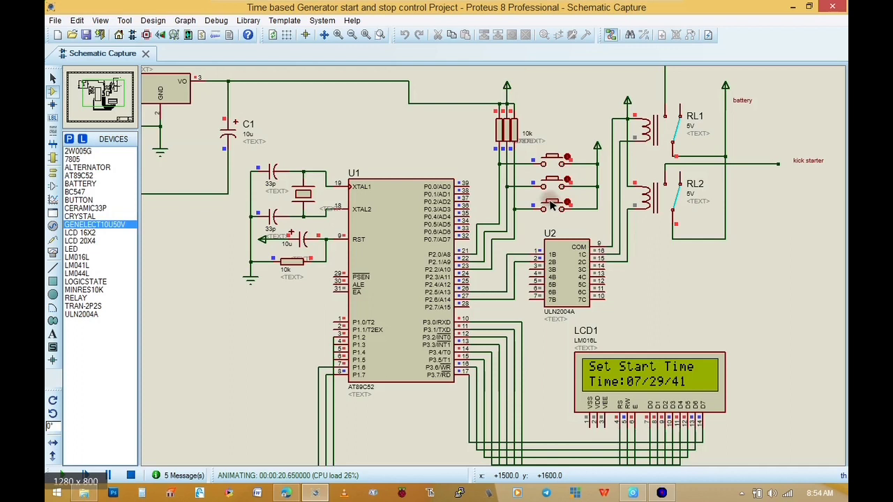
{"action": "left_click", "coordinate": [551, 183]}
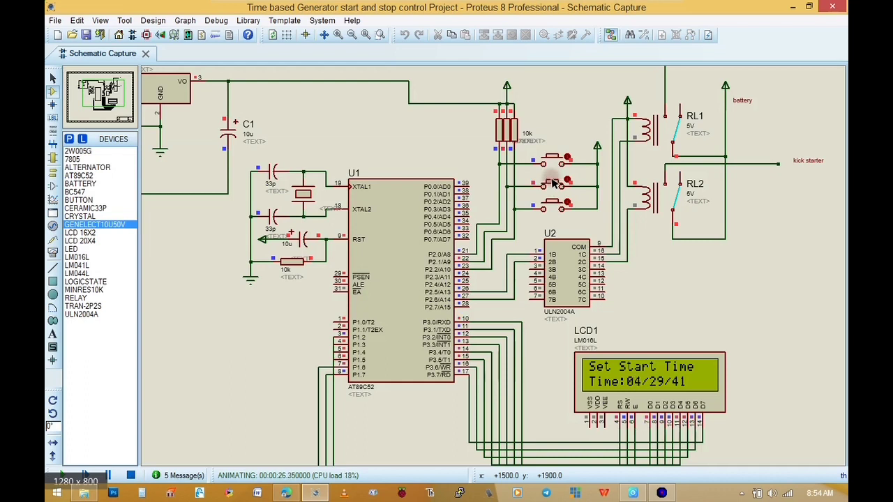
{"action": "left_click", "coordinate": [558, 163]}
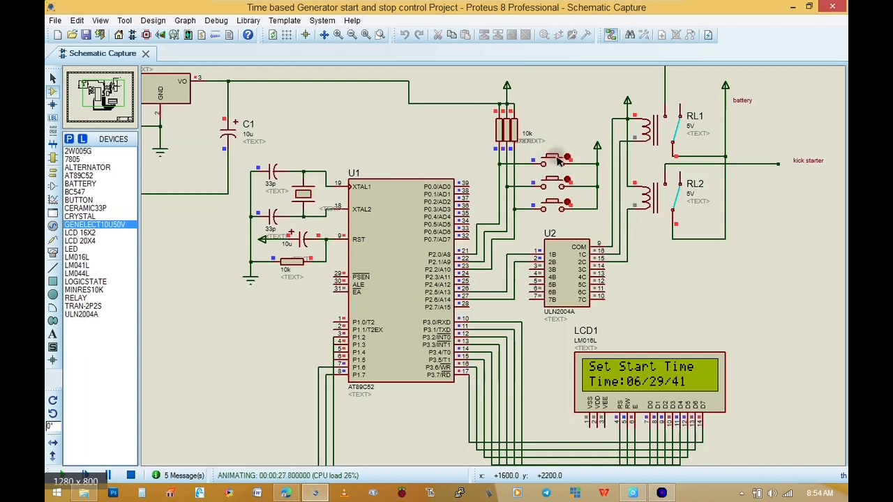
Adjust the minutes to 30 with the middle push button and leave the stop time setting with the uppermost one
{"action": "left_click", "coordinate": [550, 184]}
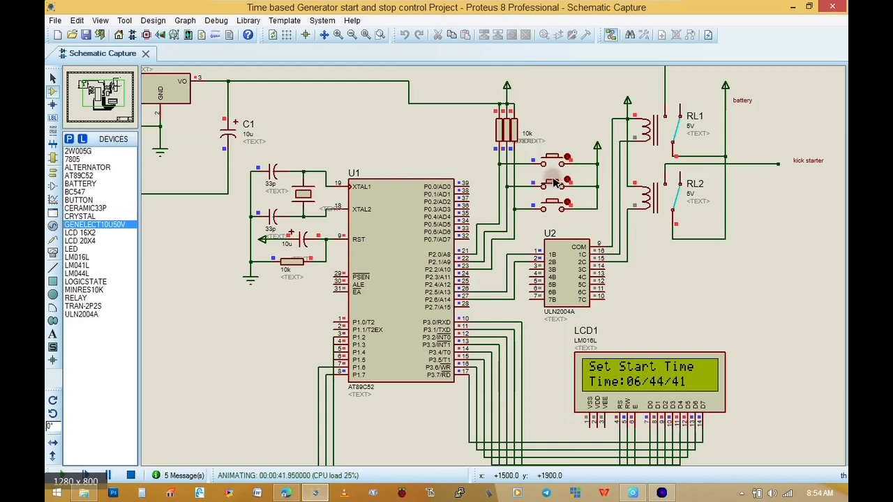
{"action": "left_click", "coordinate": [553, 183]}
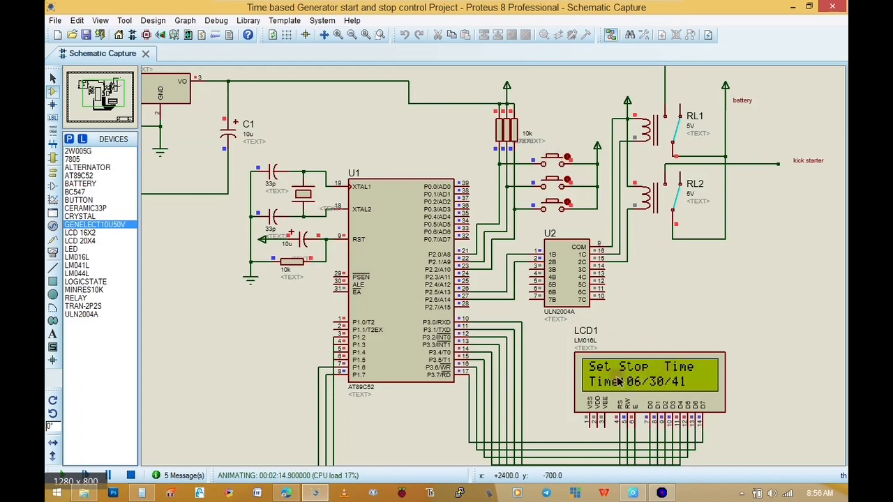
{"action": "left_click", "coordinate": [553, 159]}
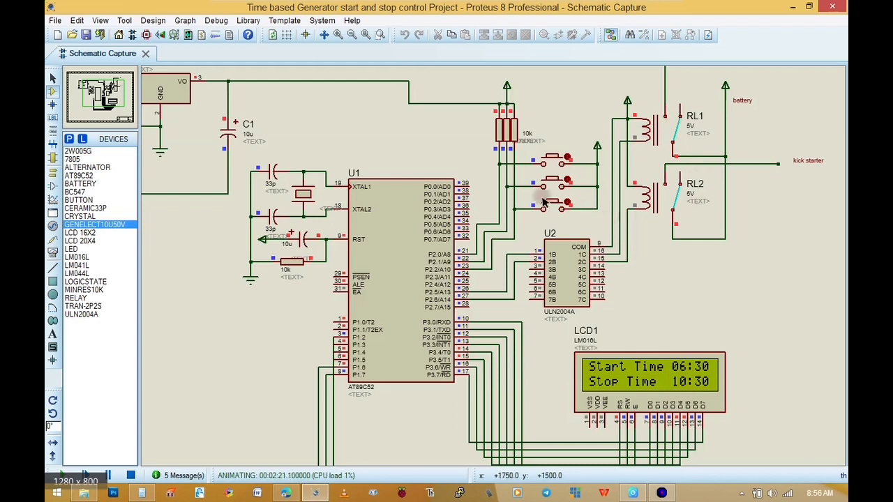
Observe the relays and LCD in the whole running circuit, and stop the simulation
{"action": "scroll", "coordinate": [537, 199], "scroll_direction": "down", "scroll_amount": 2}
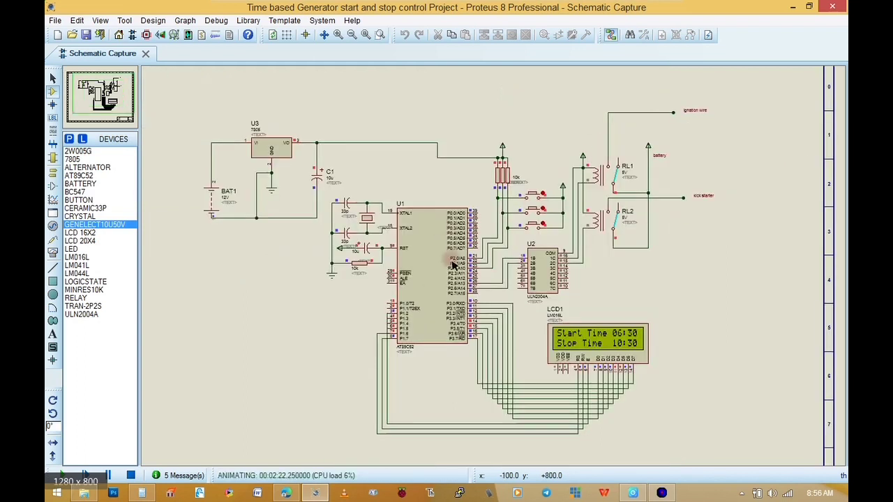
{"action": "left_click", "coordinate": [103, 96]}
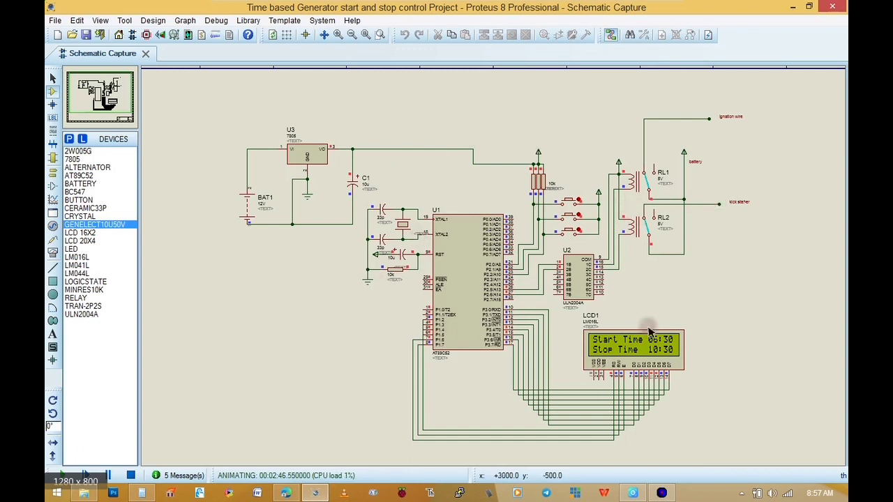
{"action": "left_click", "coordinate": [131, 475]}
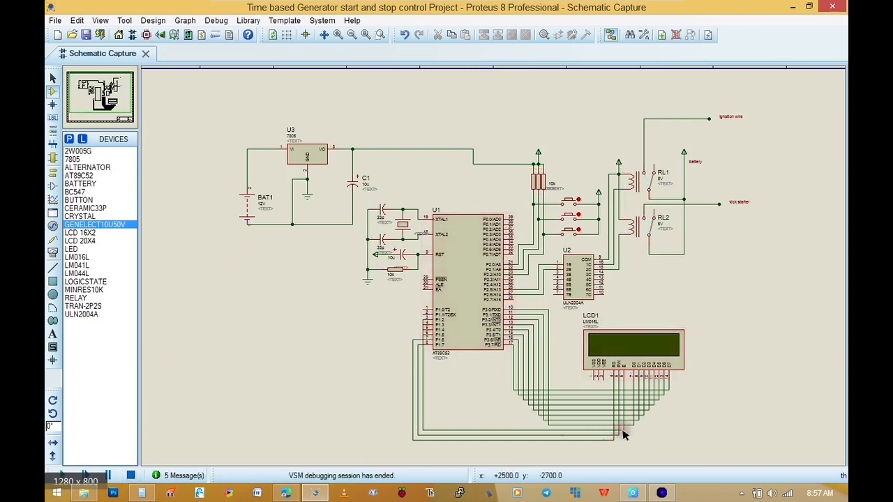
Switch to M-IDE Studio, check the default time values, reassemble start and stop.asm, and return to the Proteus schematic
{"action": "left_click", "coordinate": [663, 492]}
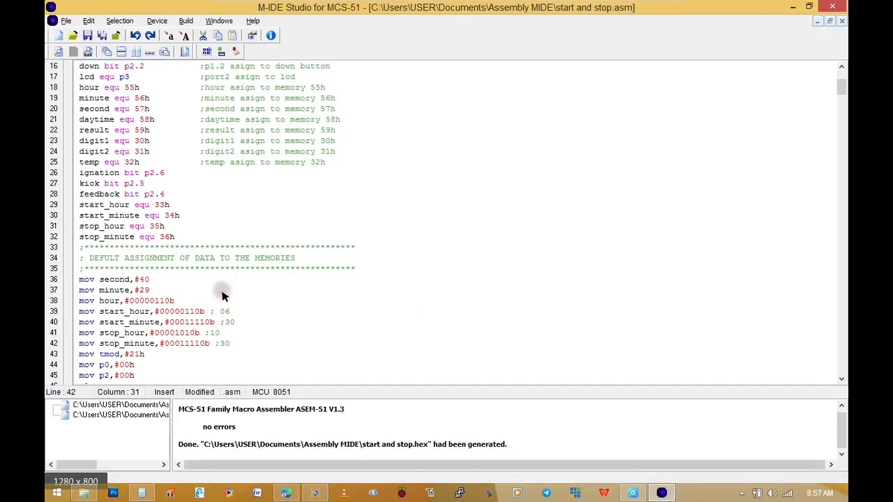
{"action": "scroll", "coordinate": [324, 230], "scroll_direction": "down", "scroll_amount": 1}
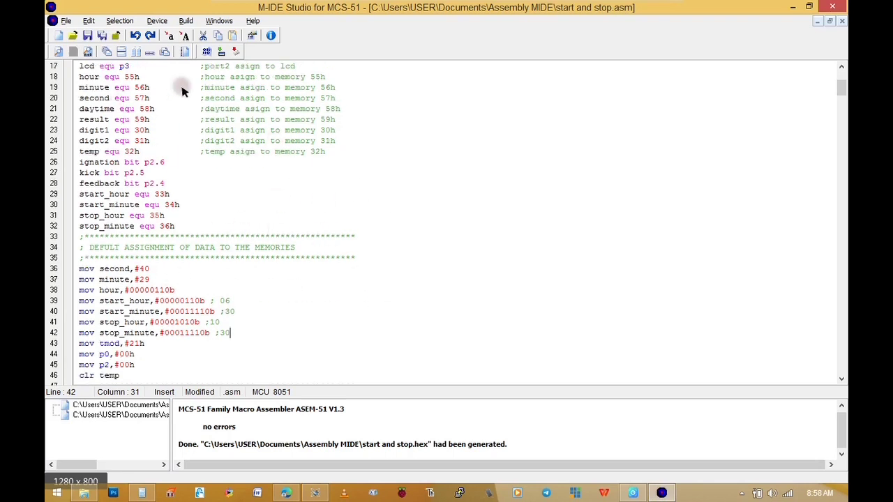
{"action": "left_click", "coordinate": [211, 56]}
{"action": "mouse_move", "coordinate": [325, 478]}
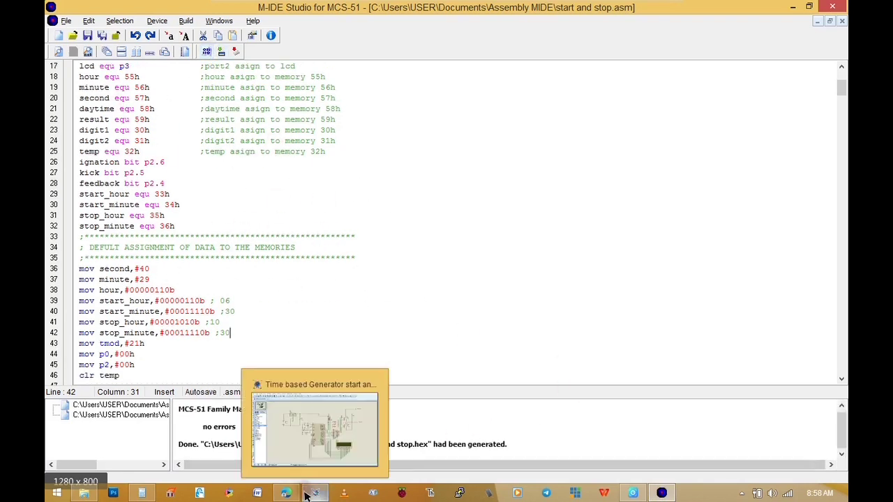
{"action": "left_click", "coordinate": [311, 457]}
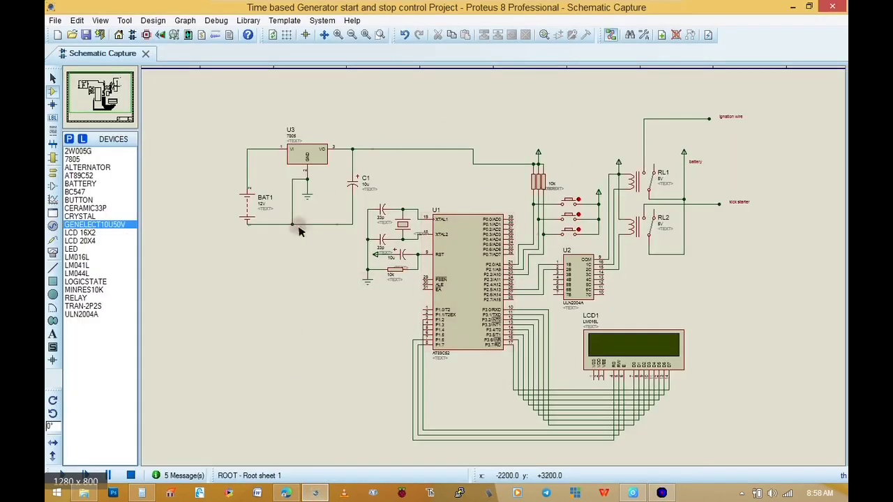